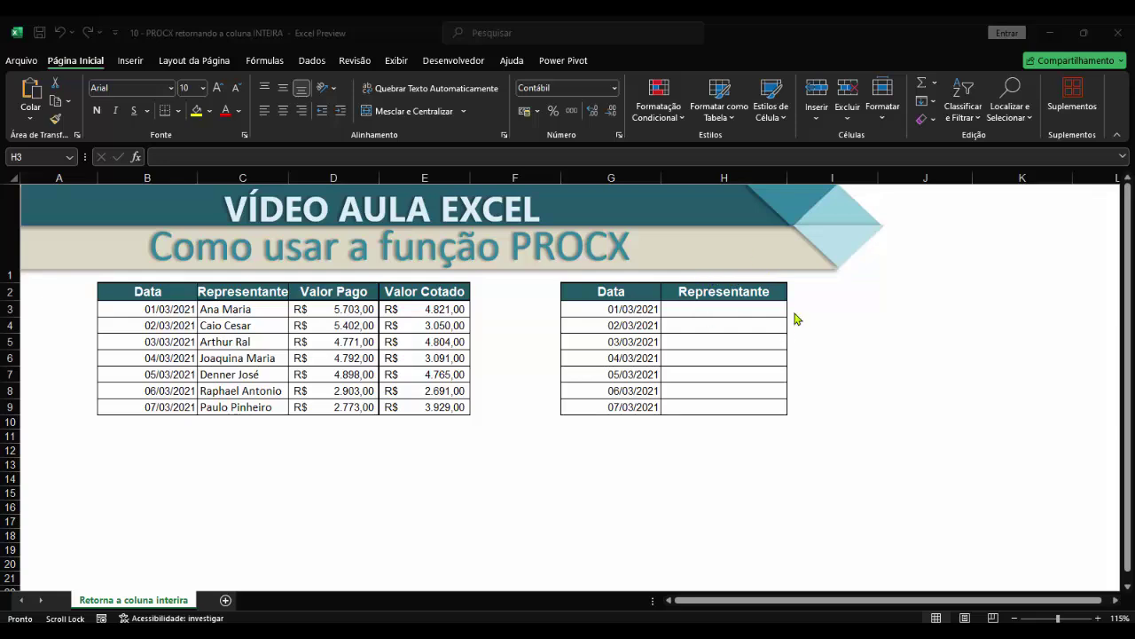
Examine the source table's Data, Representante, Valor Pago and Valor Cotado columns and the empty results column beside the second date list
left_click(160, 292)
left_click_drag(161, 295, 411, 400)
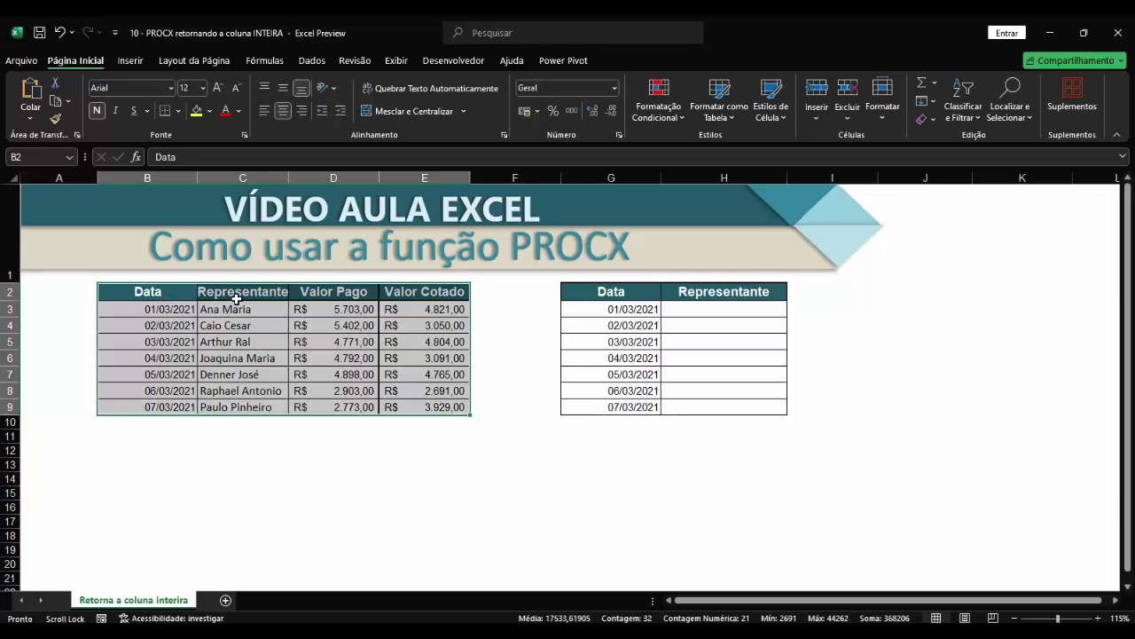
left_click_drag(238, 299, 262, 312)
left_click_drag(632, 302, 602, 401)
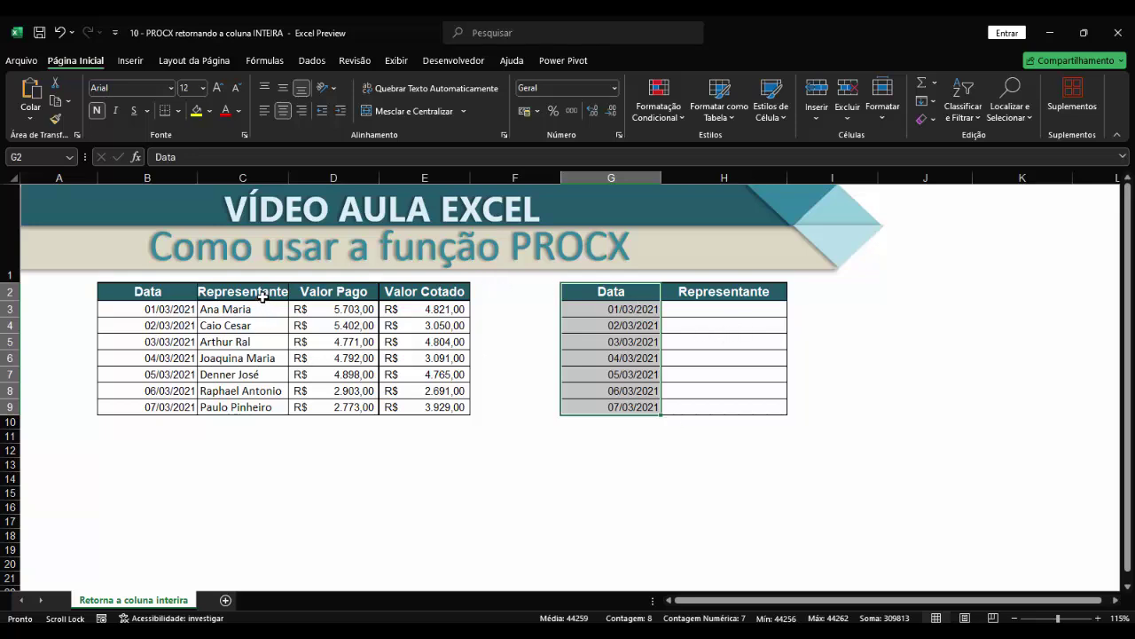
left_click_drag(262, 294, 262, 406)
left_click_drag(340, 297, 342, 400)
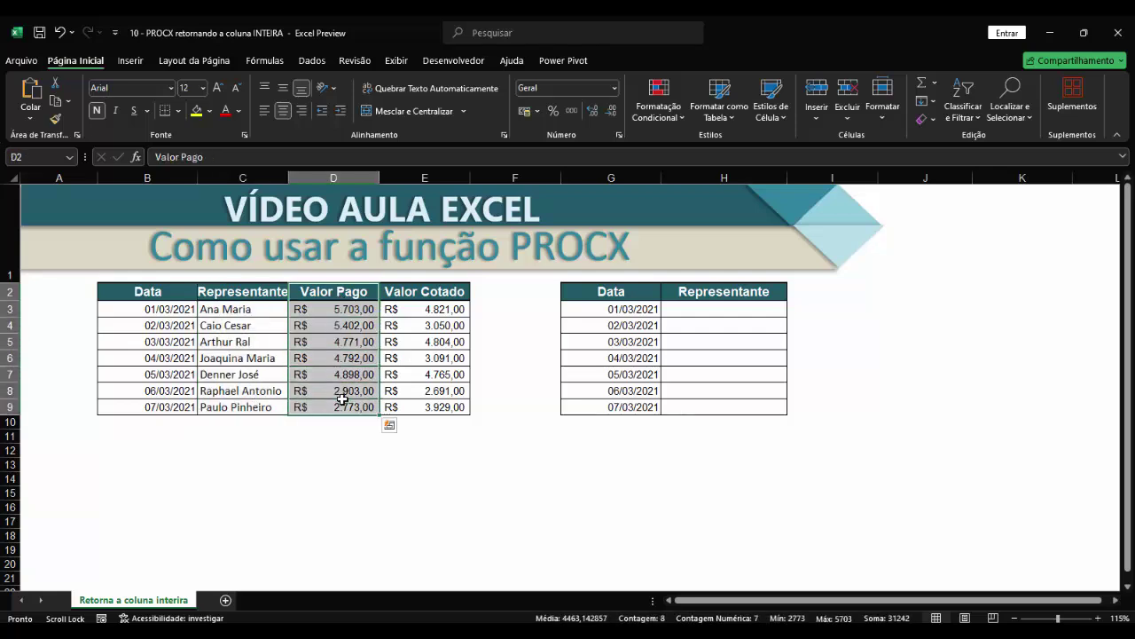
left_click_drag(421, 291, 422, 405)
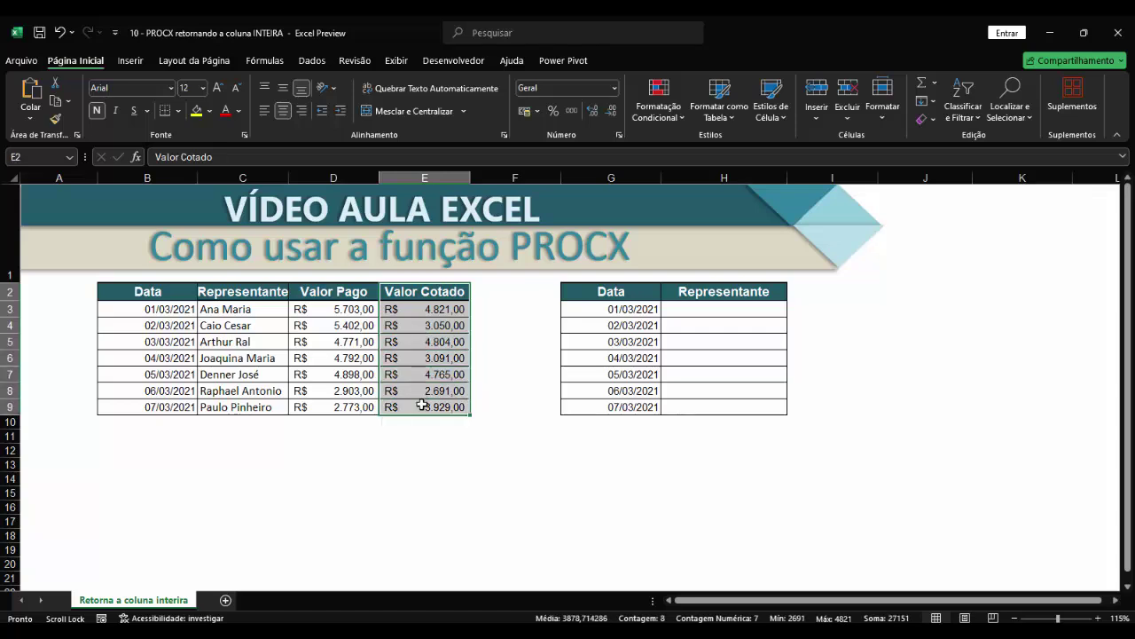
left_click_drag(719, 310, 713, 393)
Try the header choices in H2 one after another: Valor Pago, Valor Cotado and Representante
left_click(731, 294)
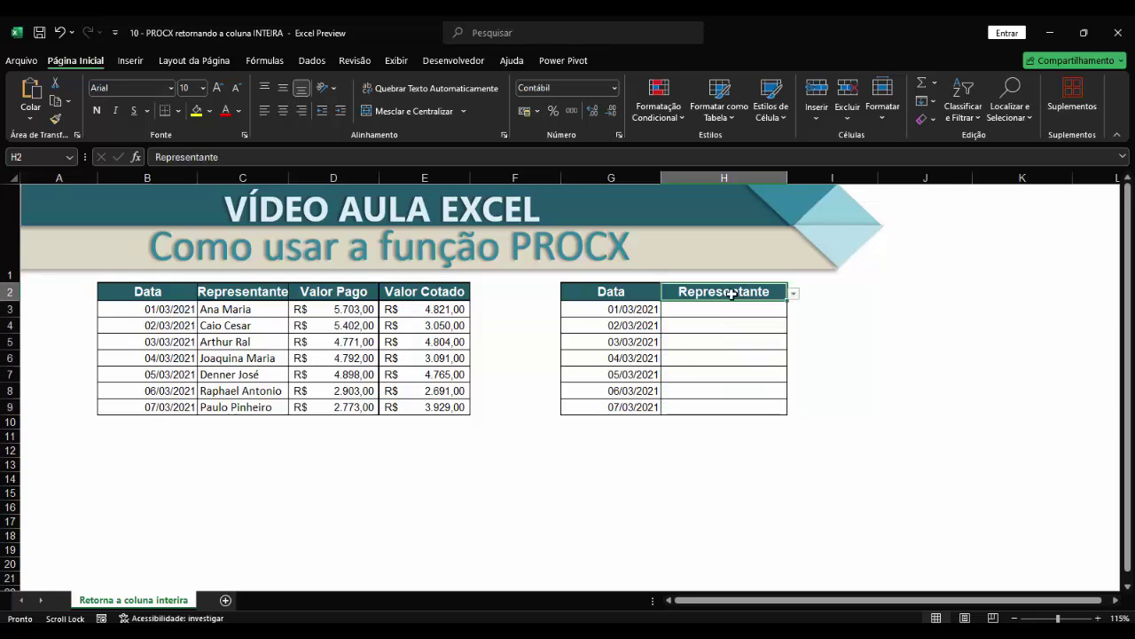
left_click(794, 294)
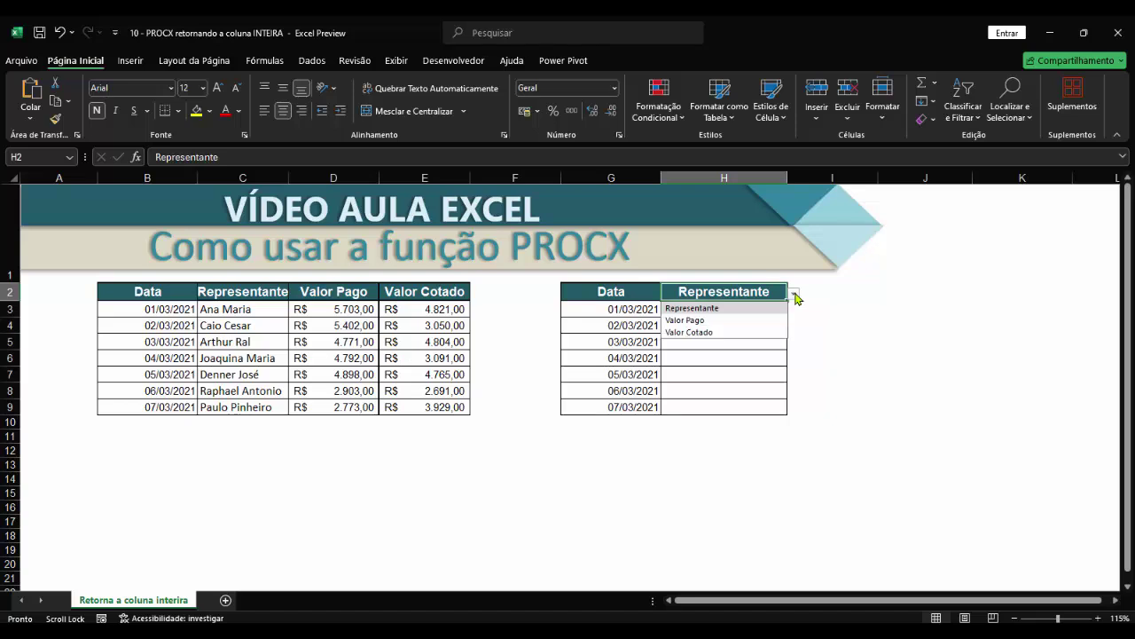
left_click(794, 294)
left_click(795, 296)
left_click(727, 321)
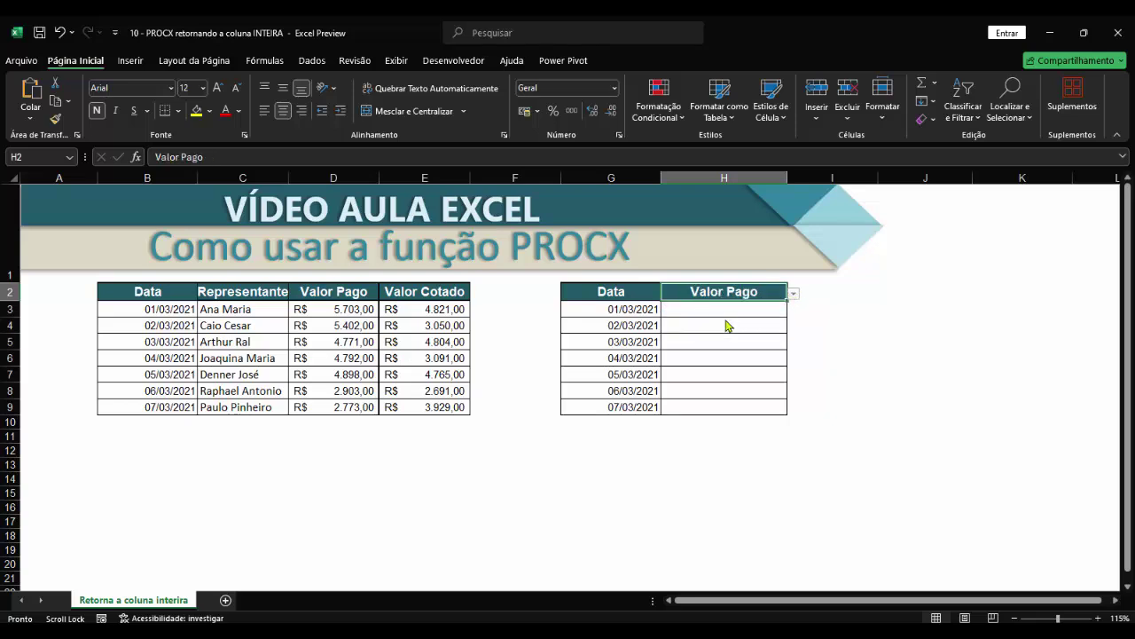
left_click(795, 295)
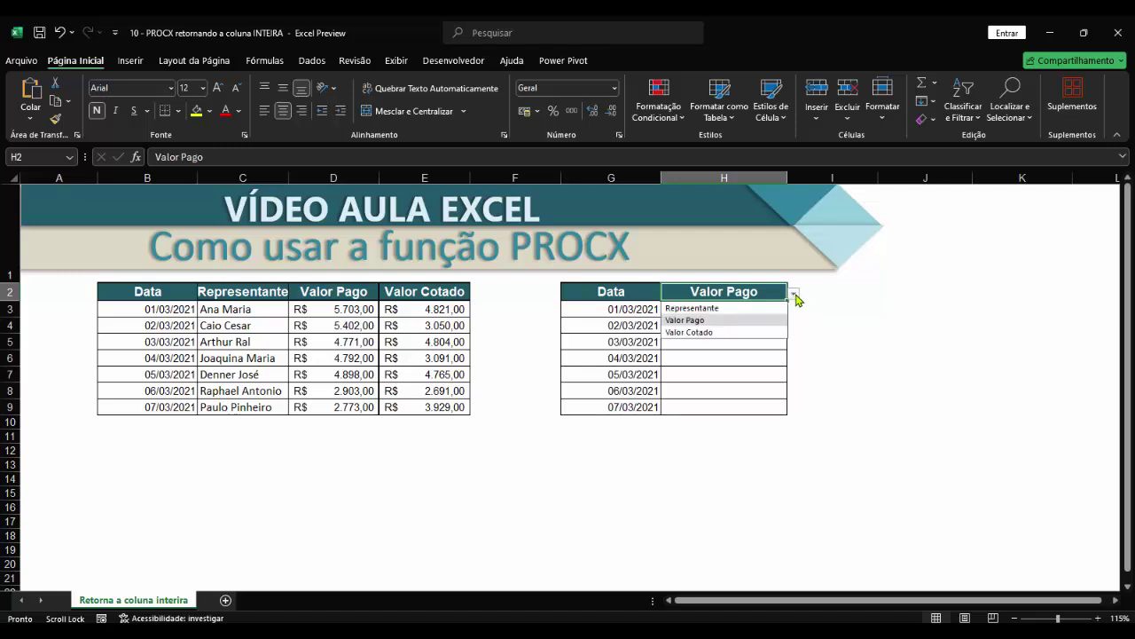
left_click(743, 333)
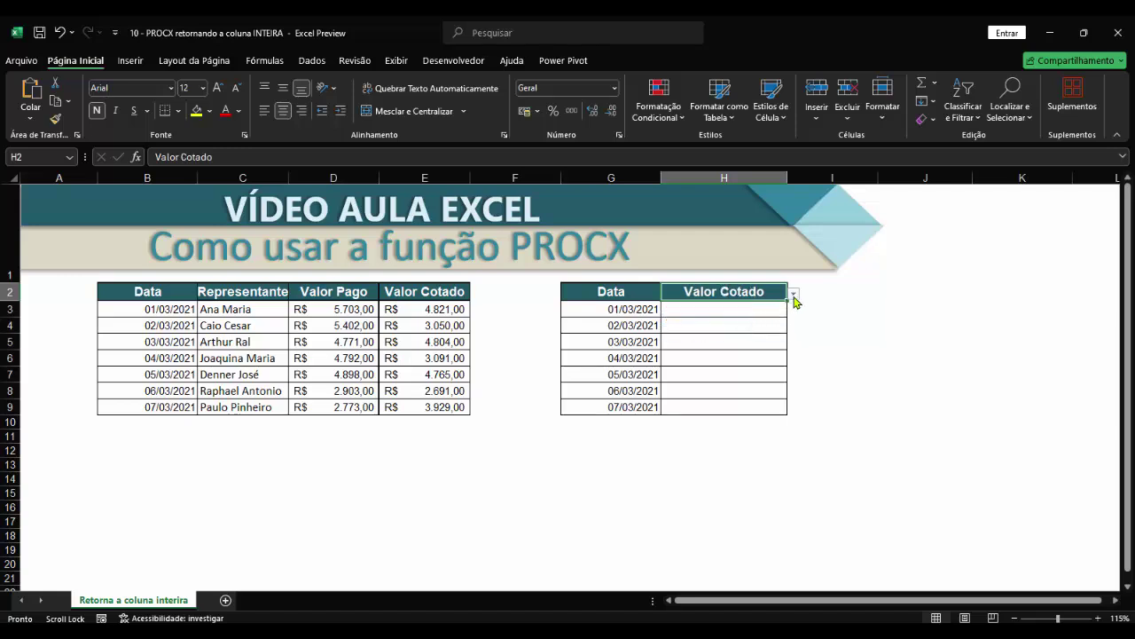
left_click(794, 295)
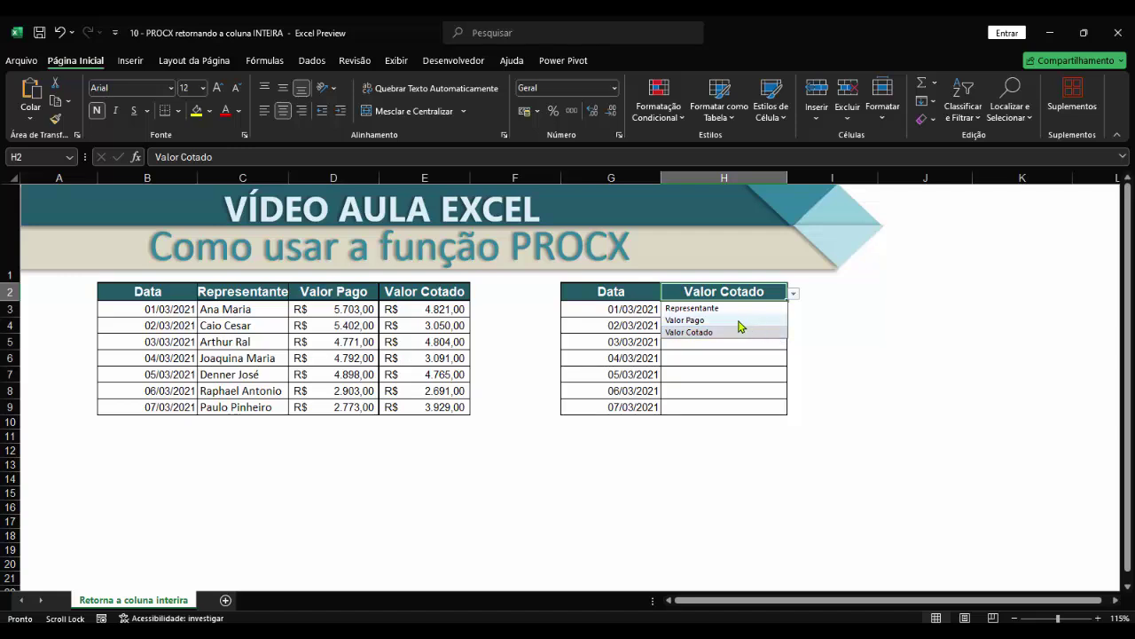
left_click(708, 308)
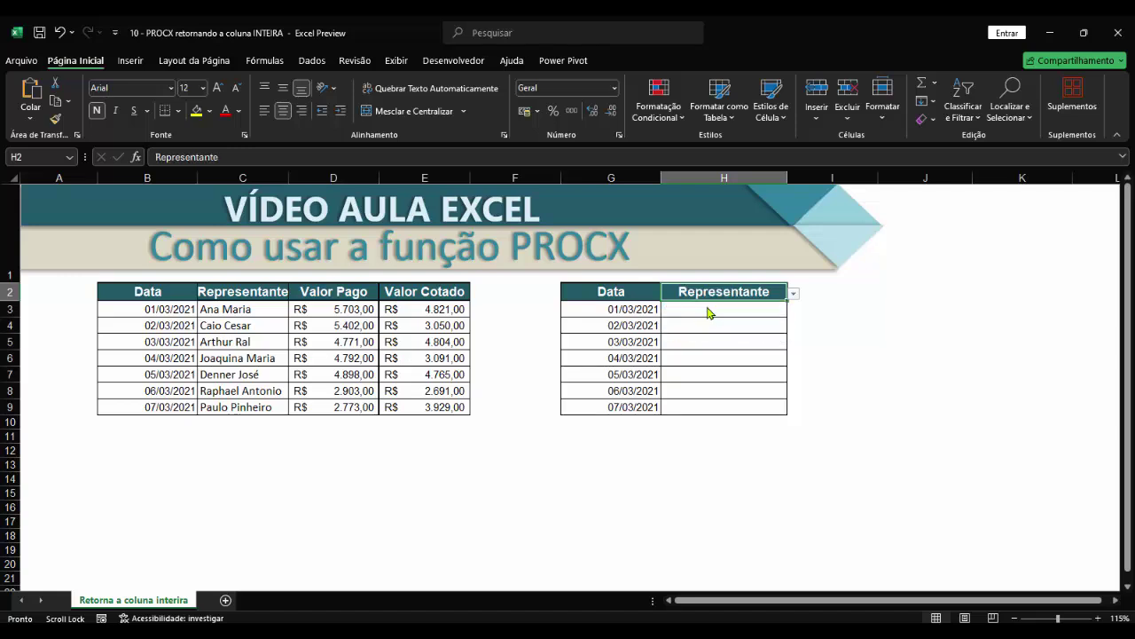
Review the source Representante names, then set H2 to Valor Cotado and review the matching source column
left_click_drag(256, 304, 251, 397)
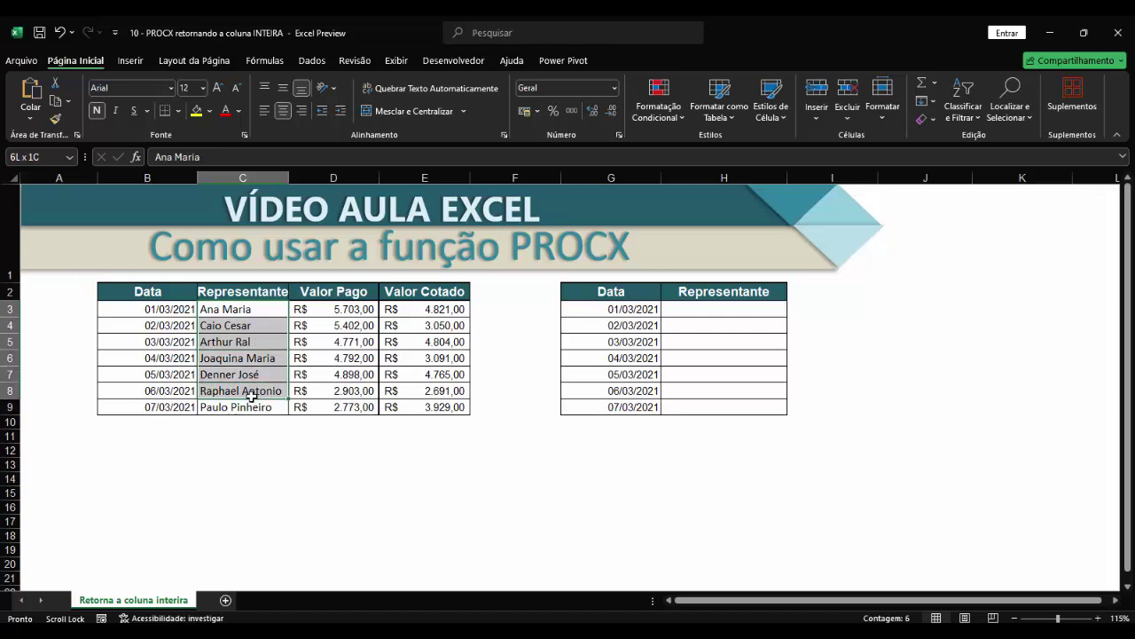
left_click(770, 293)
left_click(794, 294)
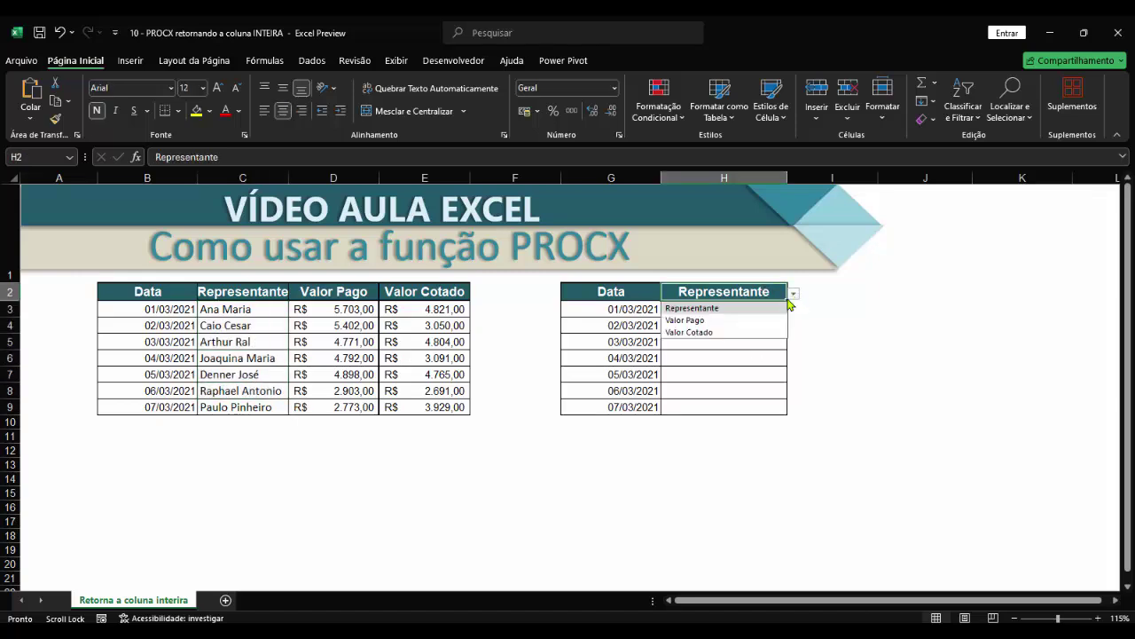
left_click(702, 331)
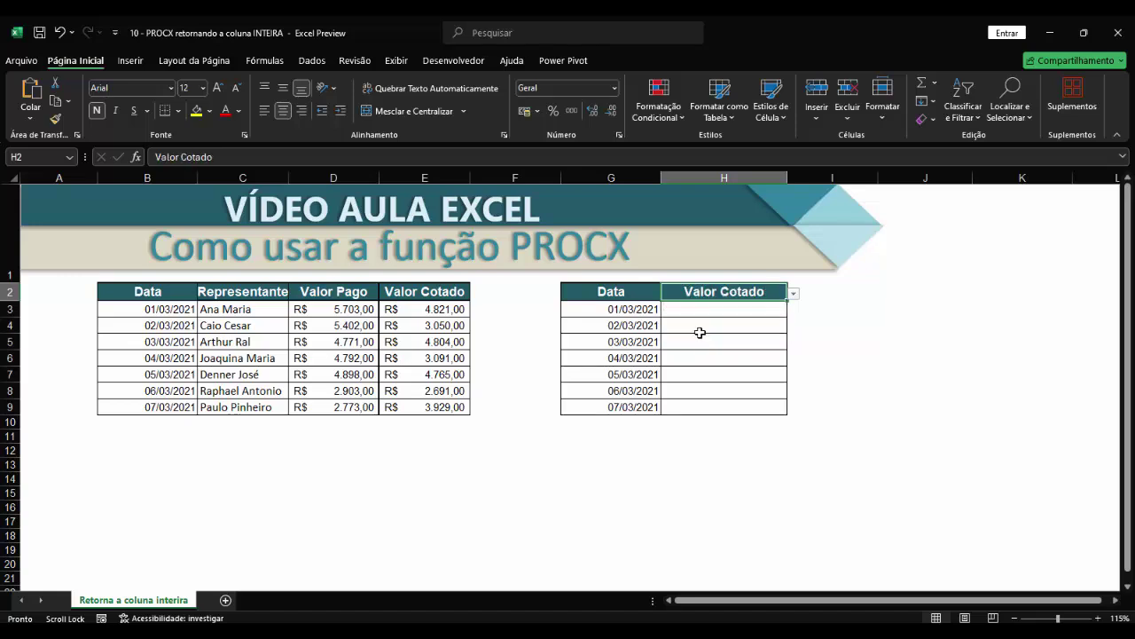
left_click(732, 312)
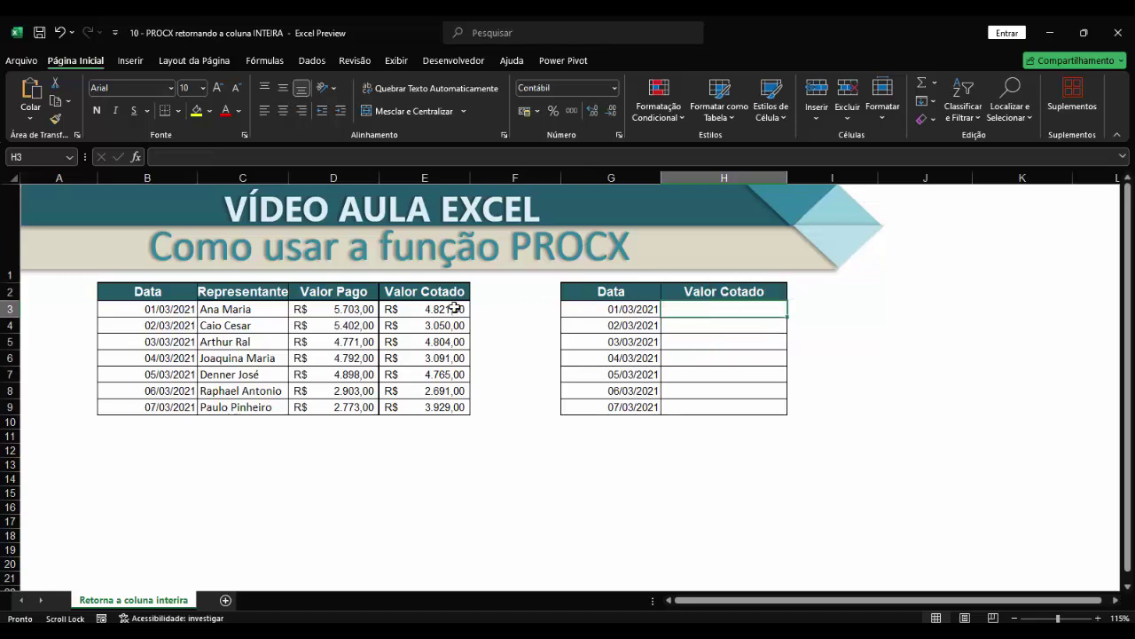
left_click_drag(455, 308, 452, 408)
Set the header in H2 to Valor Pago and highlight the matching source values in D3:D9
left_click(733, 294)
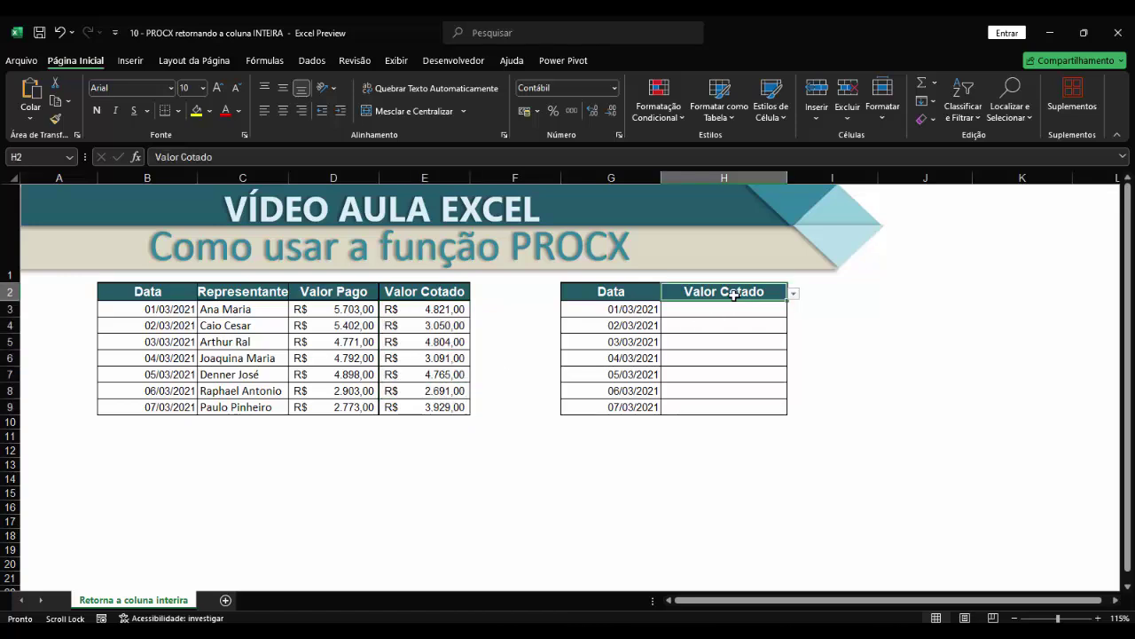
left_click(794, 294)
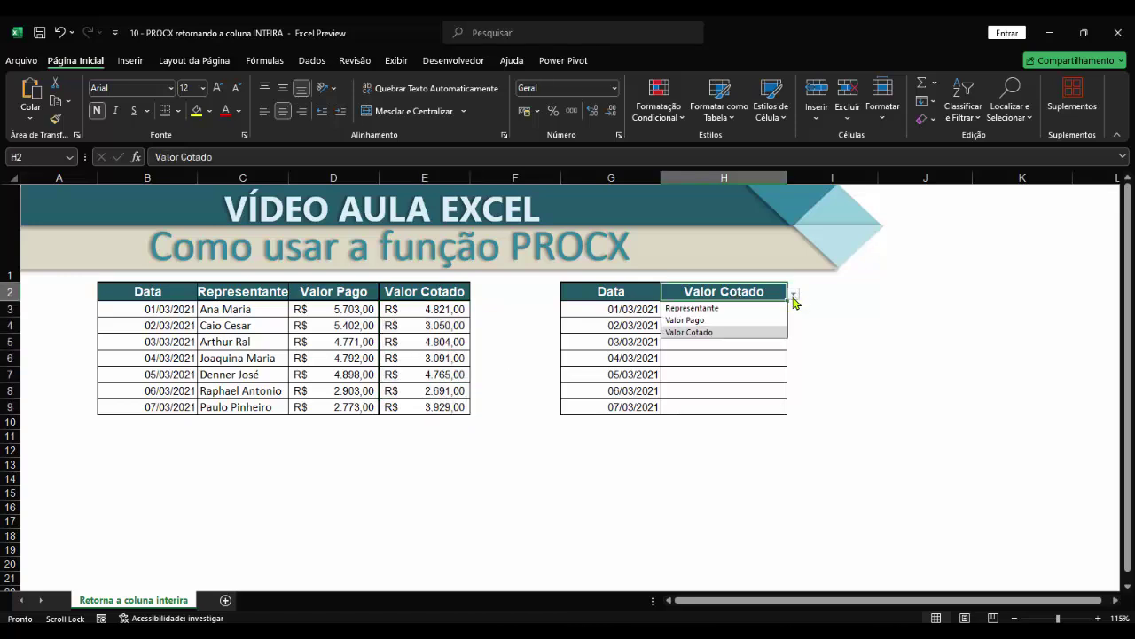
left_click(700, 320)
left_click_drag(355, 309, 344, 407)
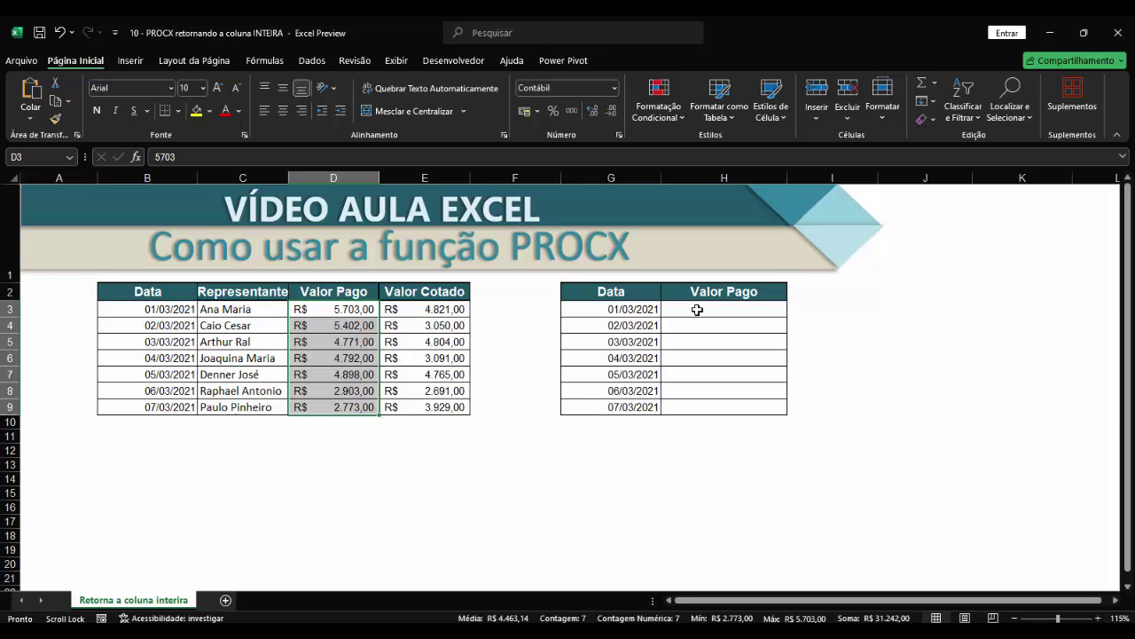
Enter the formula =PROCX(H2;B2:E2;B3:E9) in H3 to return the whole column matching the header in H2
left_click(697, 309)
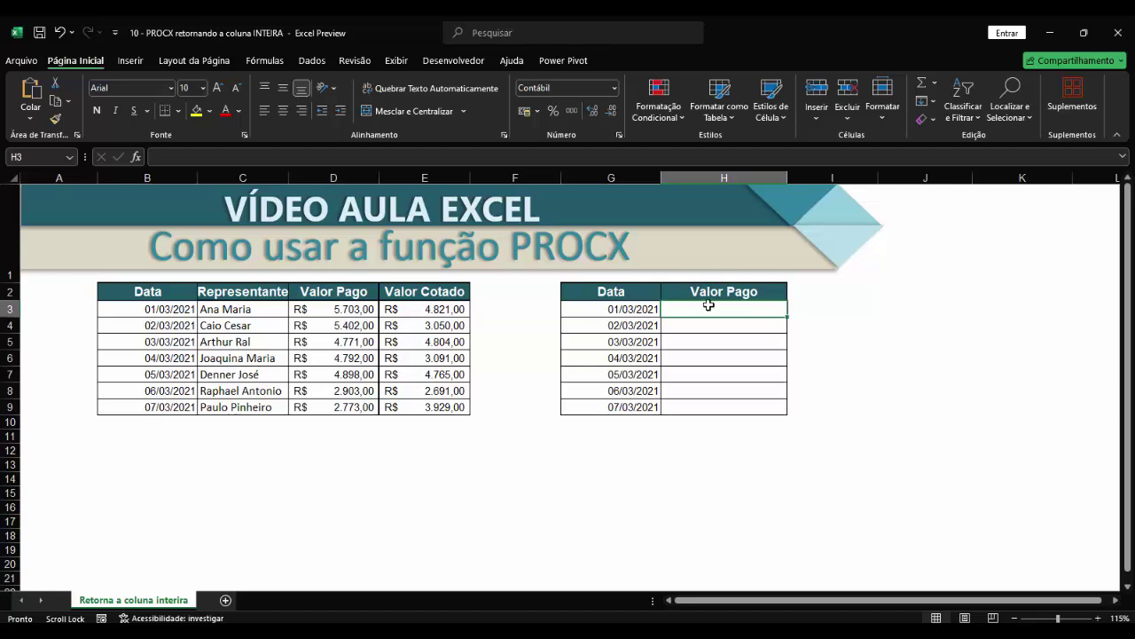
type("=")
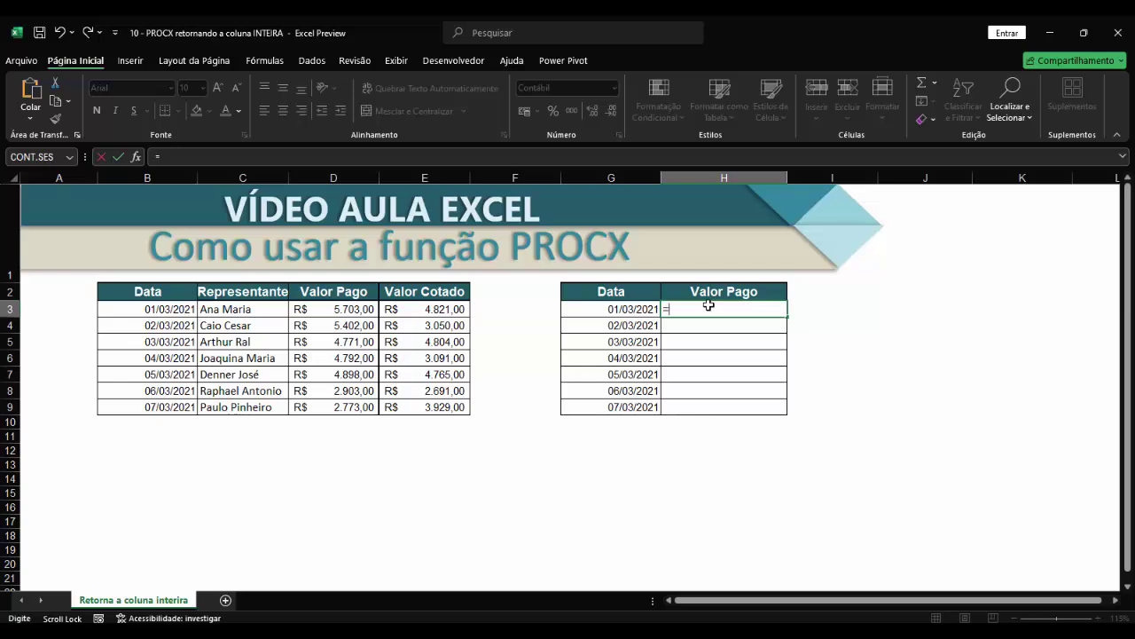
type("proc")
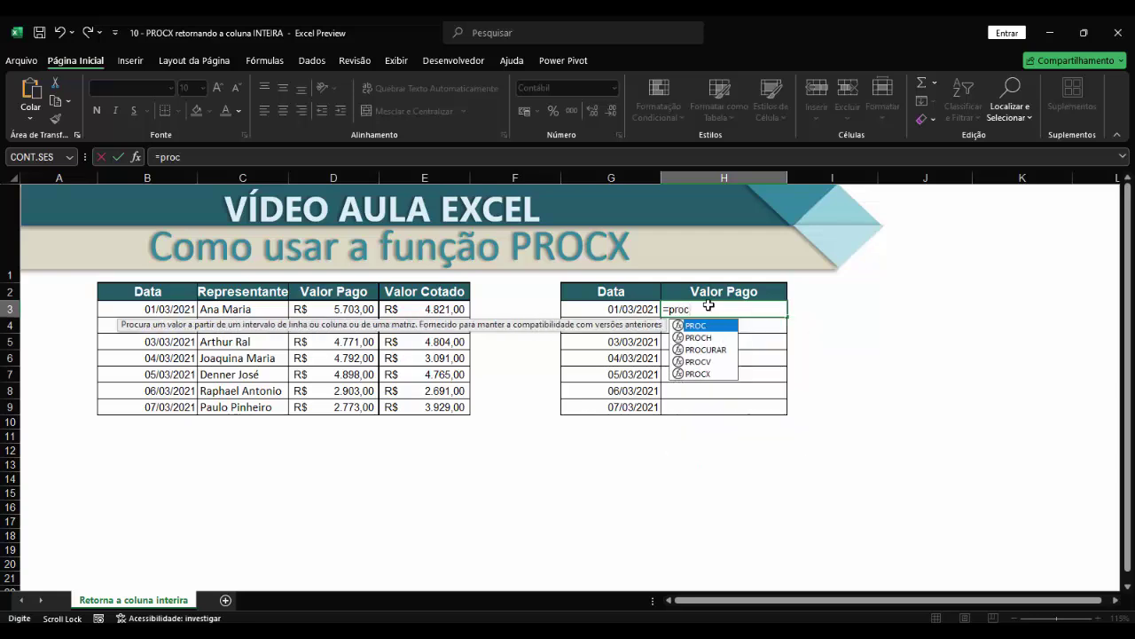
type("x")
key("Tab")
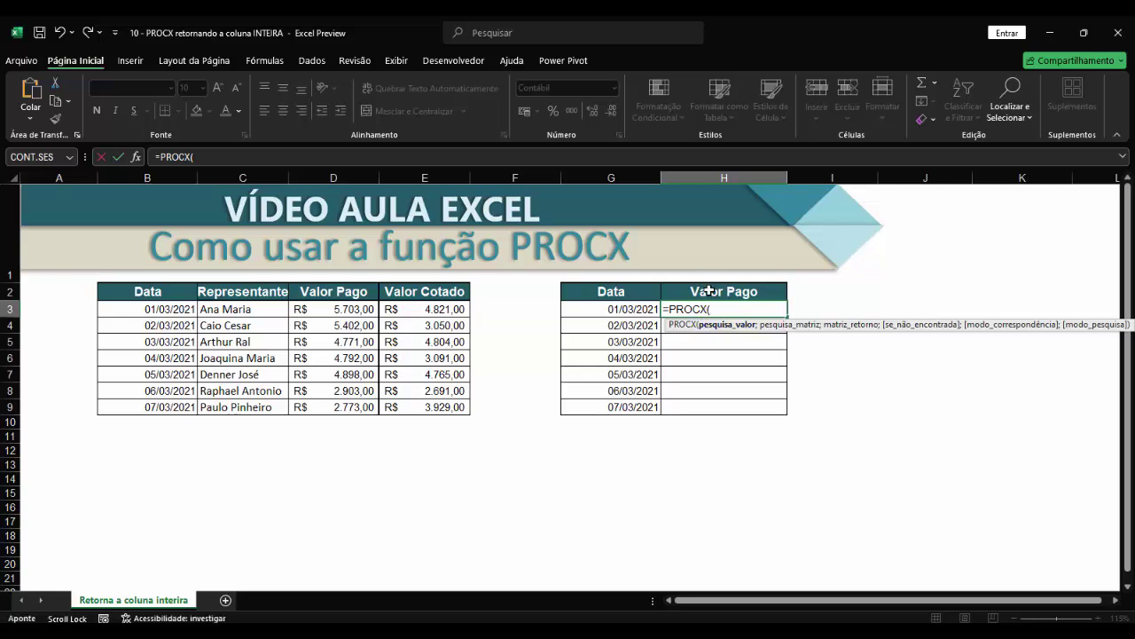
left_click(709, 290)
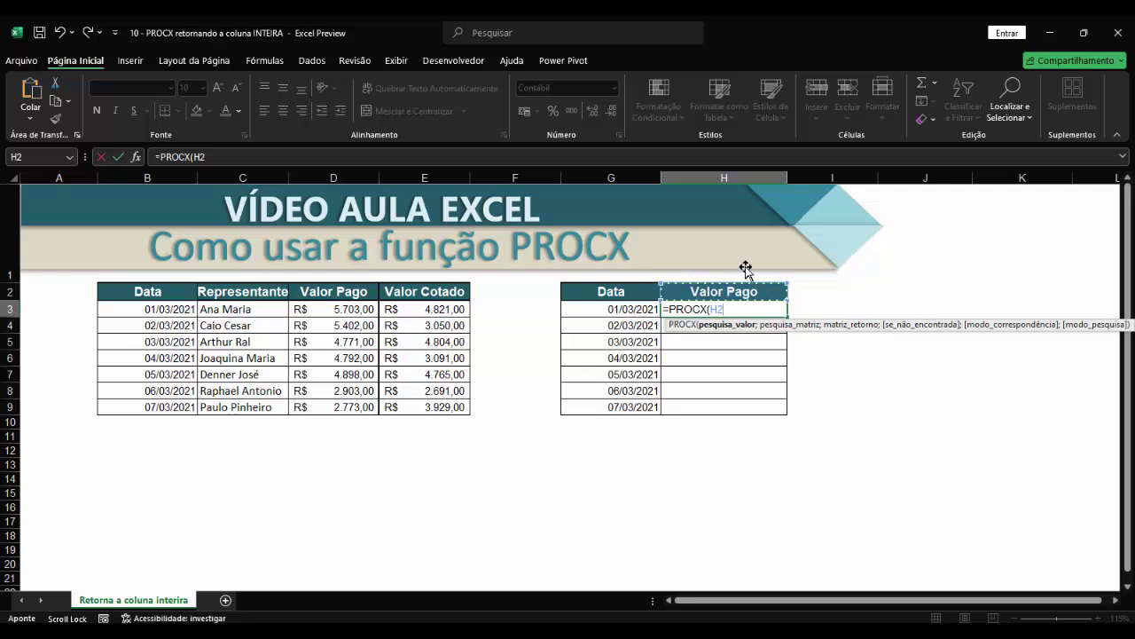
type(";")
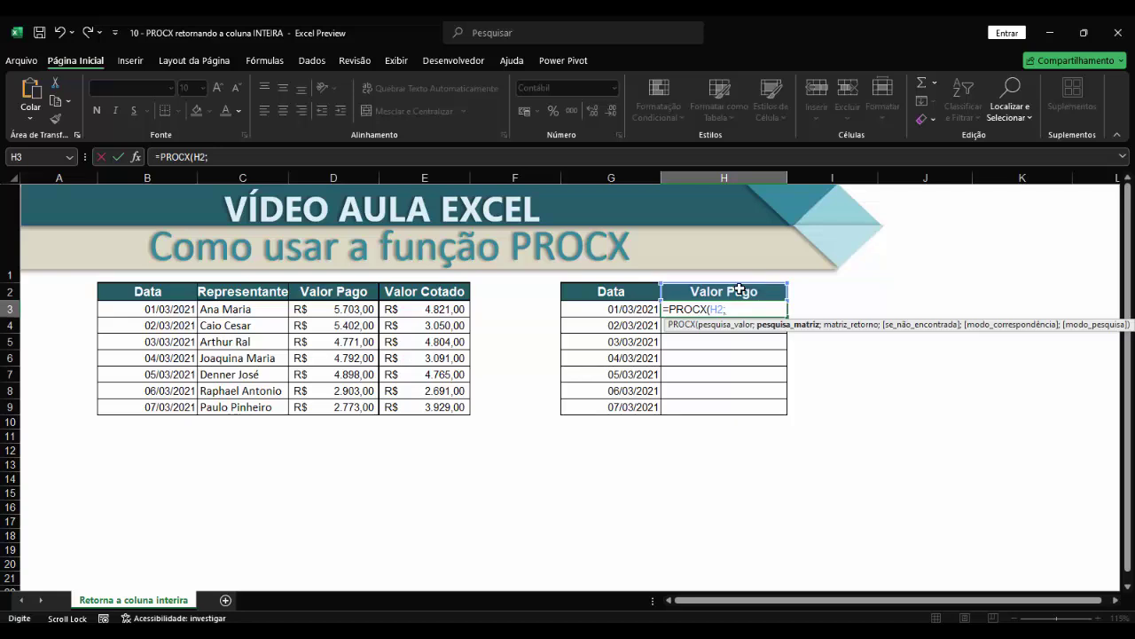
left_click_drag(150, 293, 426, 289)
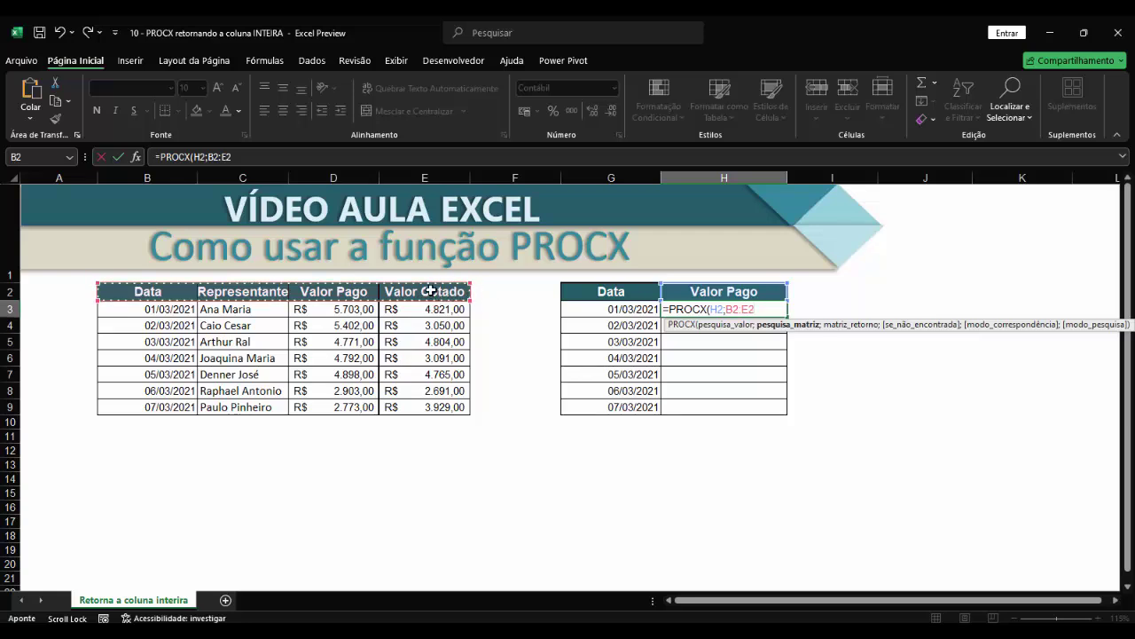
type(";")
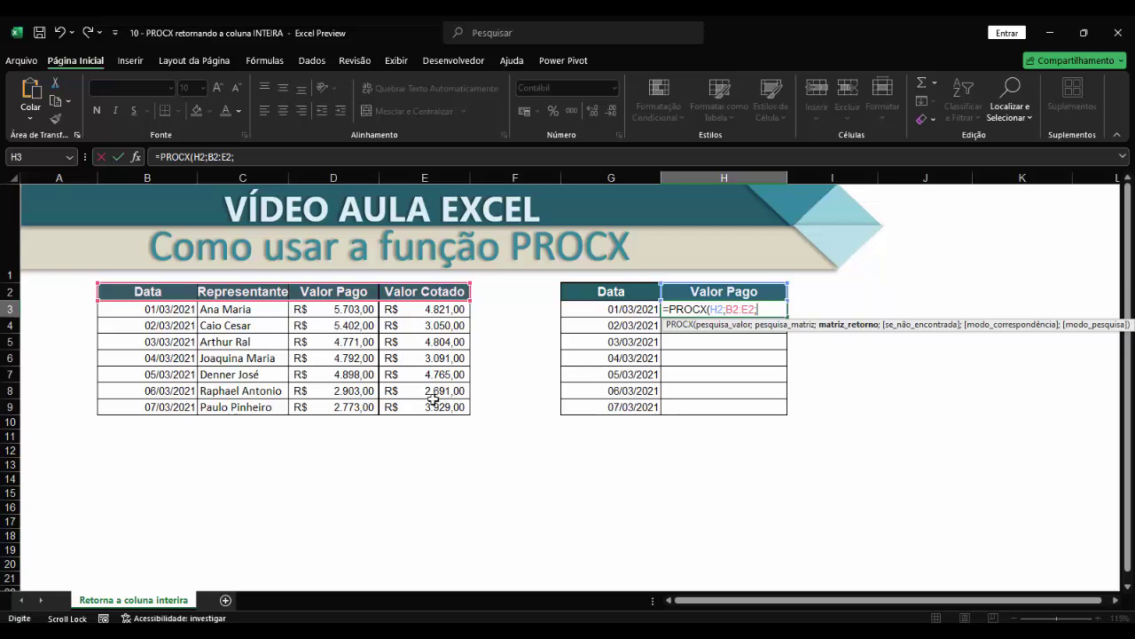
left_click_drag(175, 307, 431, 401)
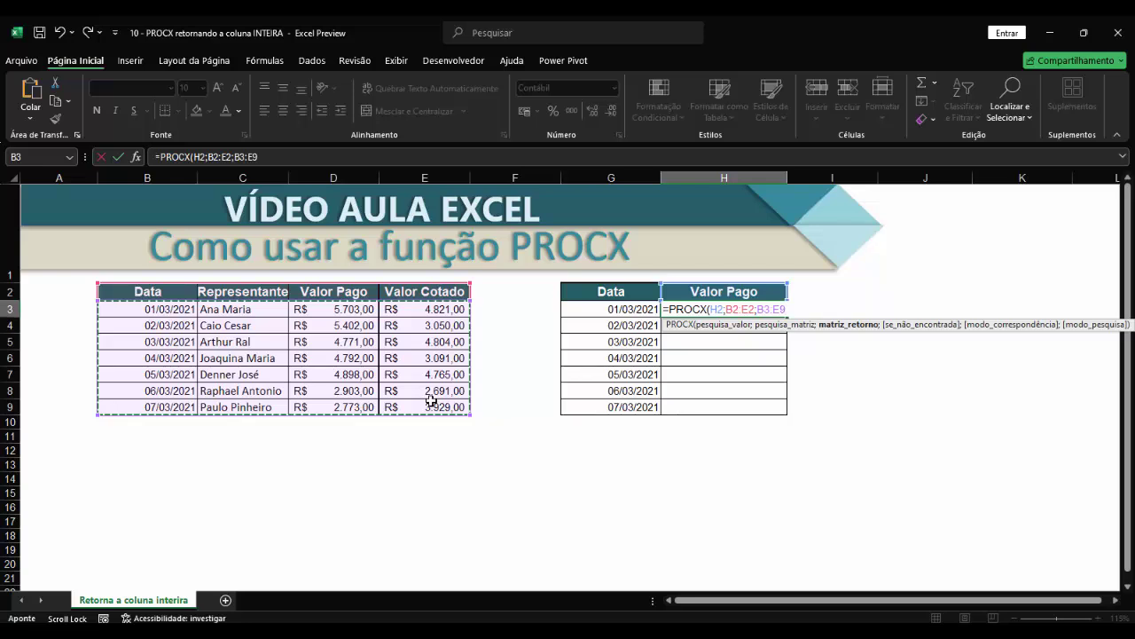
type(")")
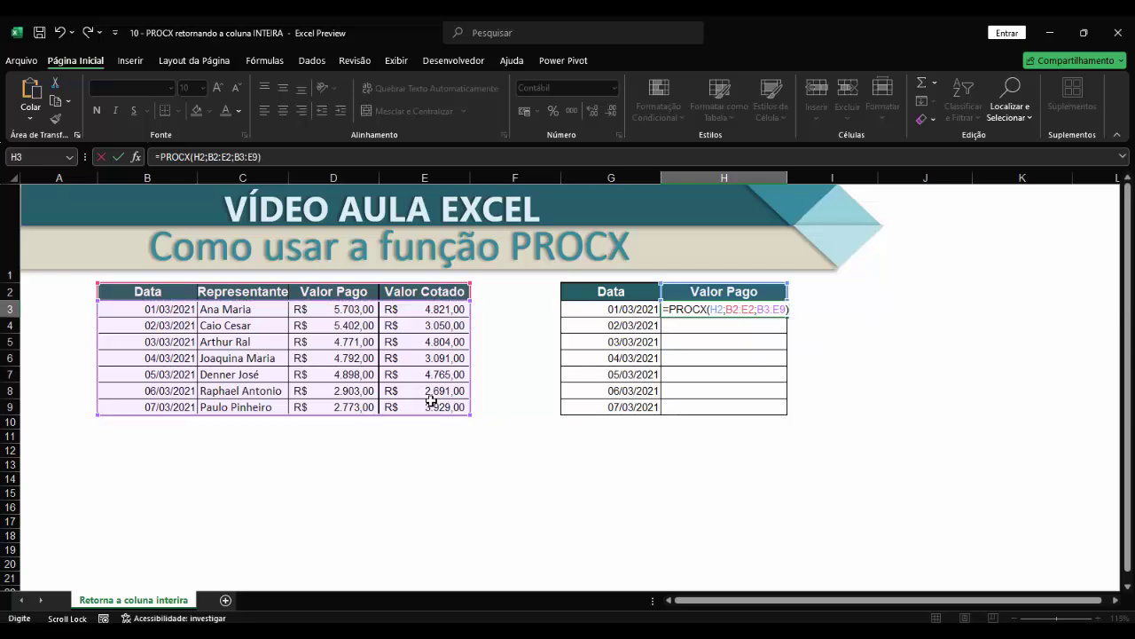
key("Return")
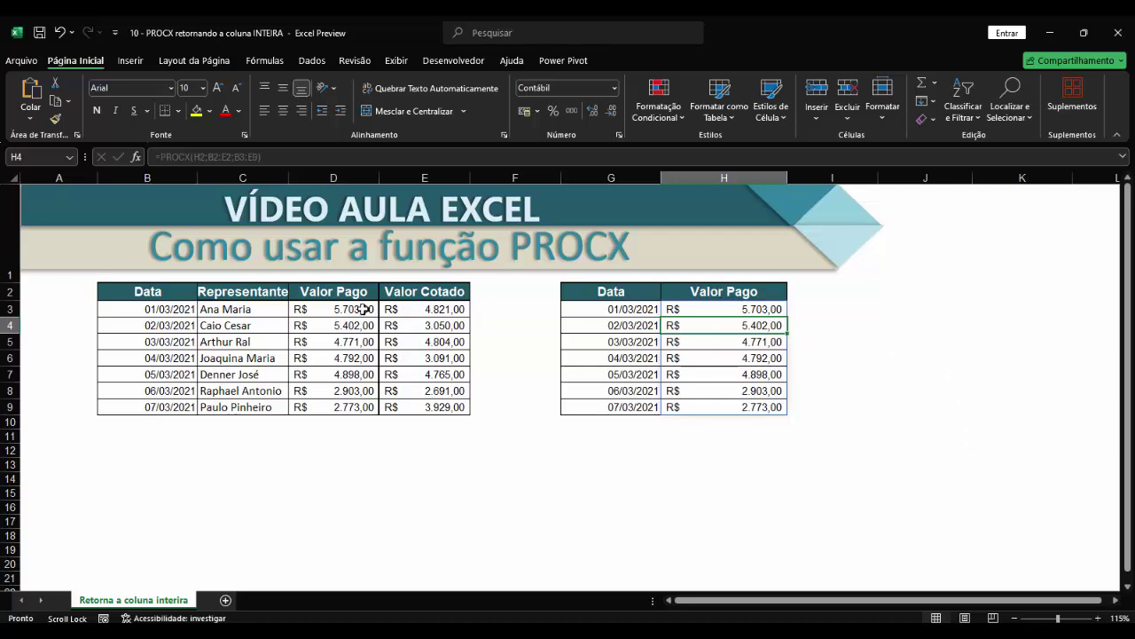
Test the PROCX result against the source table by switching H2 to Representante, Valor Cotado and back to Valor Pago
left_click_drag(363, 309, 341, 406)
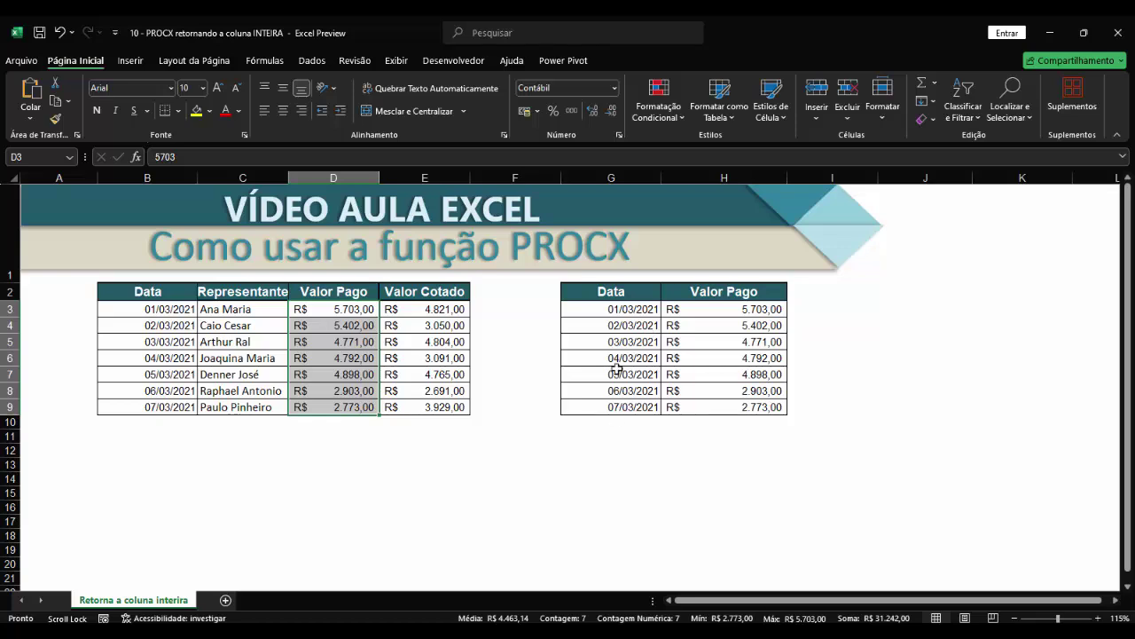
left_click(756, 293)
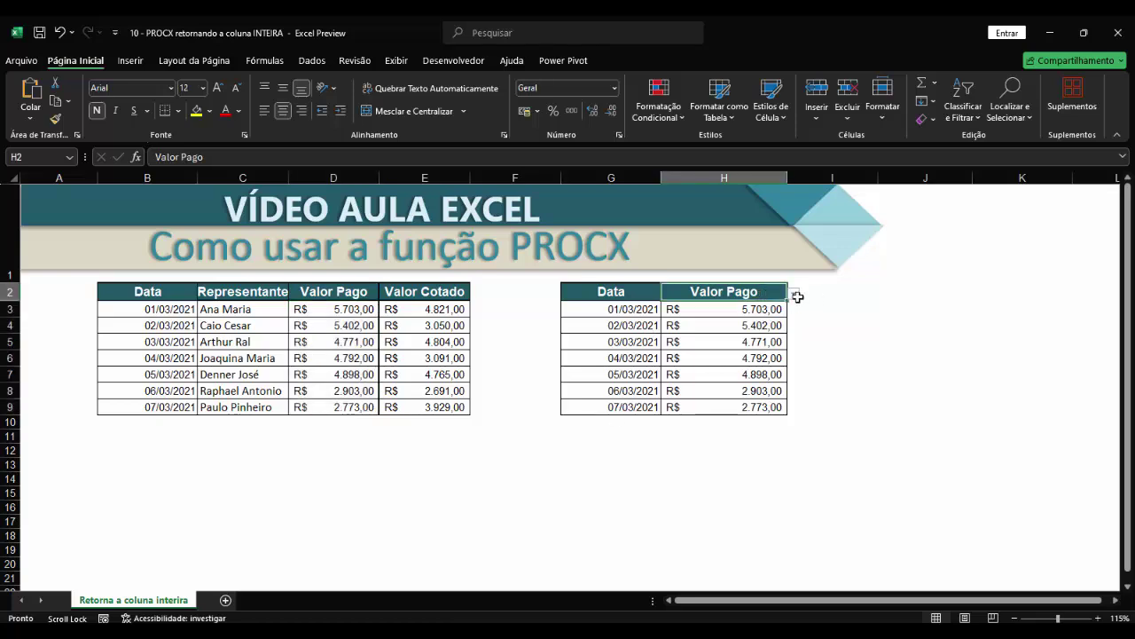
left_click(795, 294)
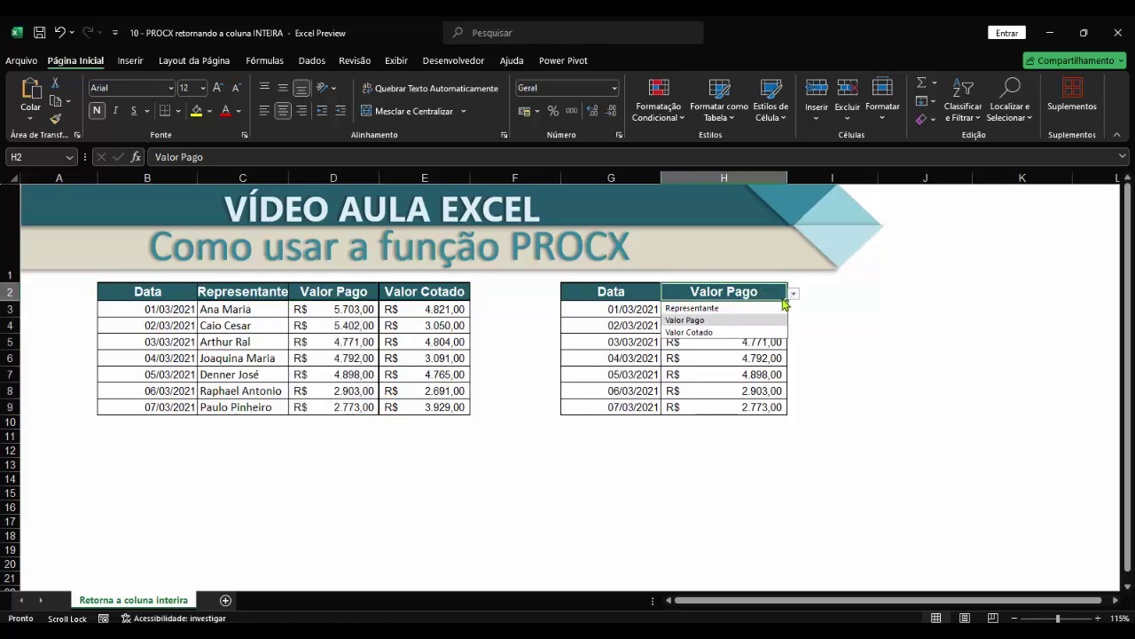
left_click(693, 308)
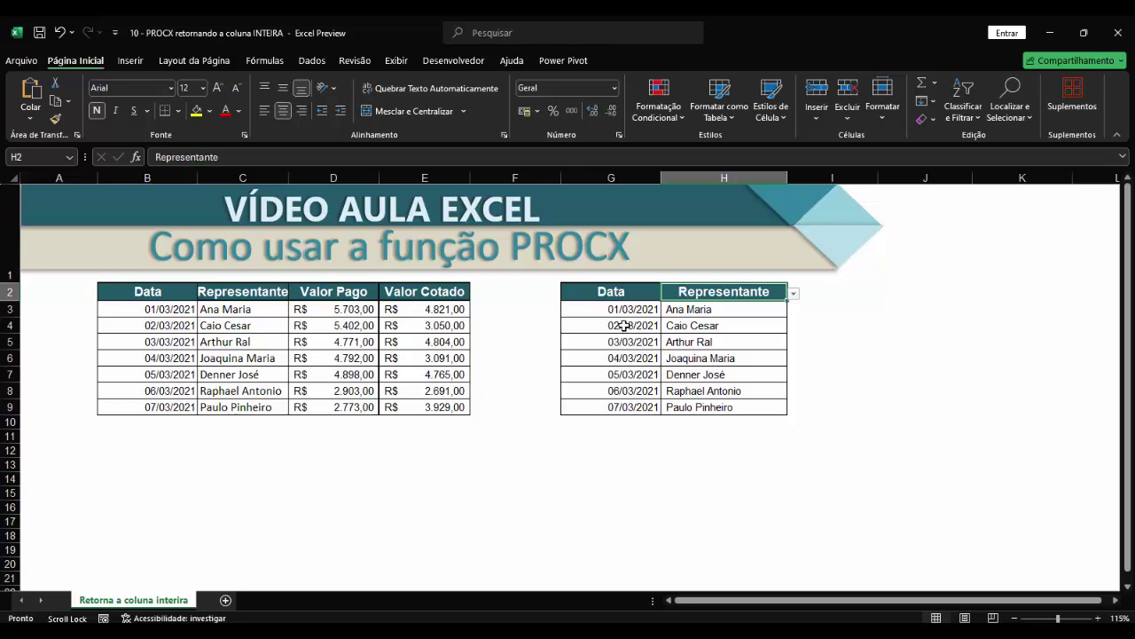
left_click(793, 294)
left_click(689, 332)
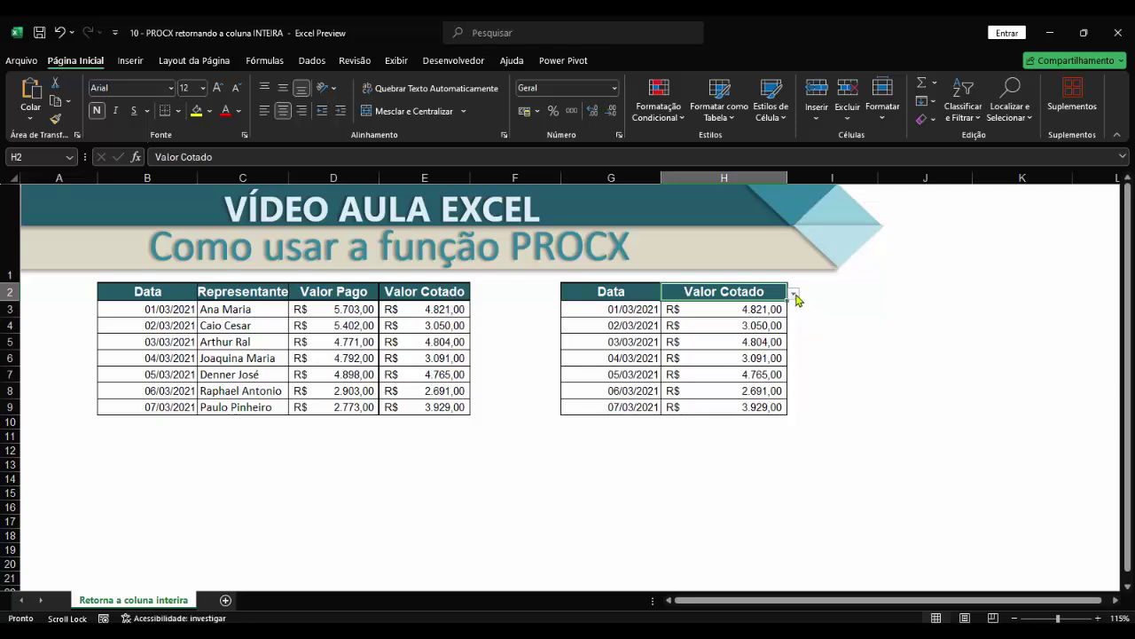
left_click(794, 294)
left_click(727, 321)
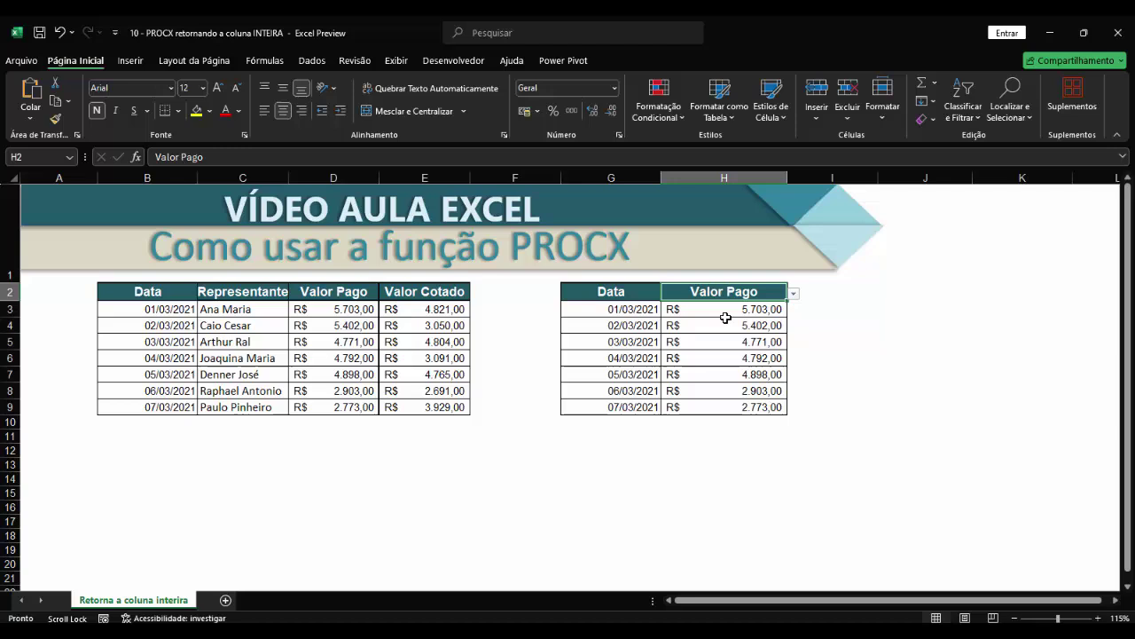
Test the PROCX column lookup by switching the header in H2 to Valor Cotado, Representante and back to Valor Pago
left_click(794, 294)
left_click(729, 332)
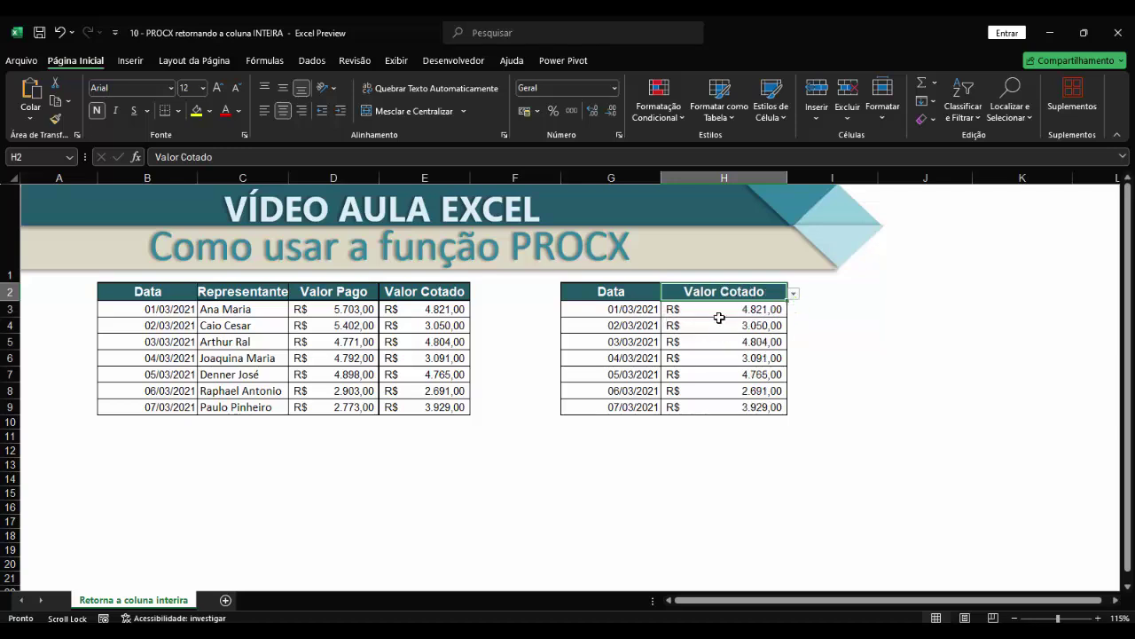
left_click(794, 293)
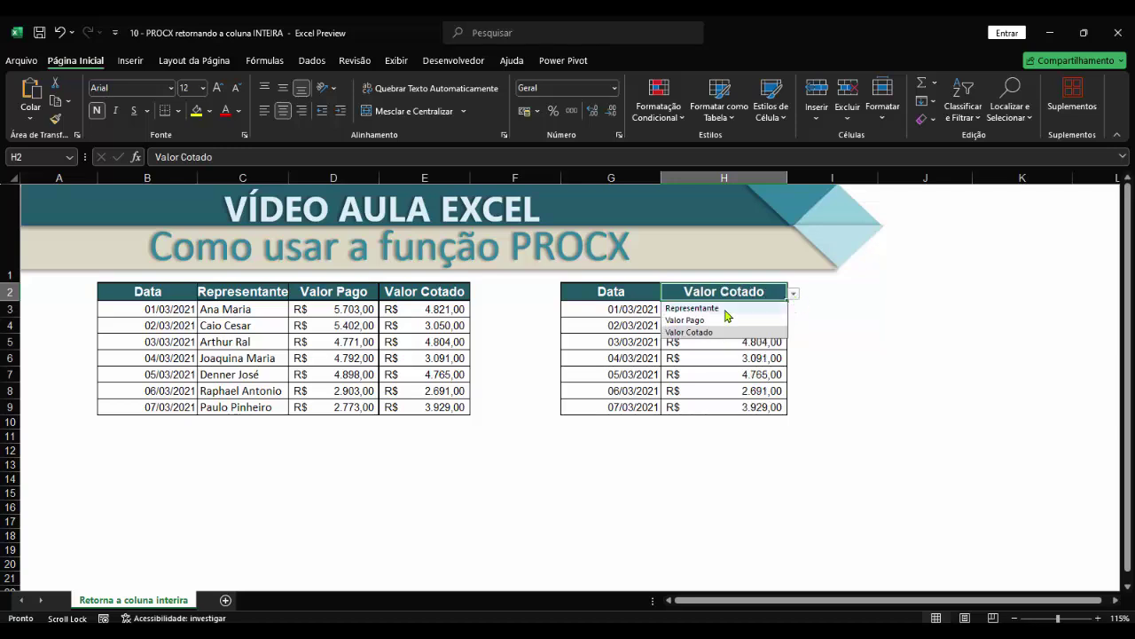
left_click(722, 308)
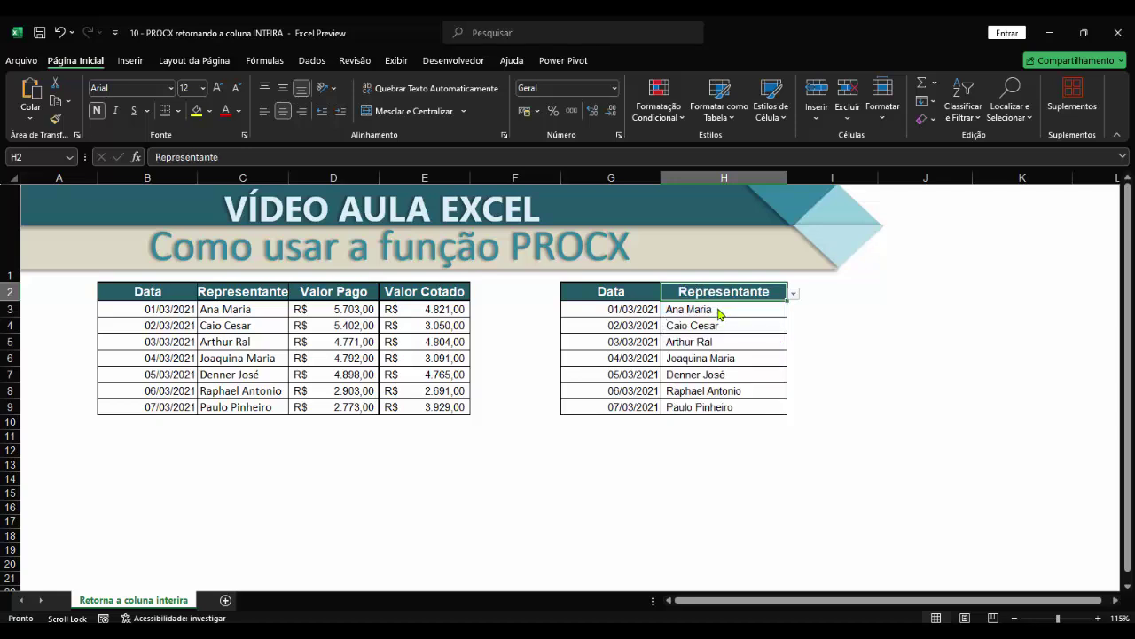
left_click(793, 299)
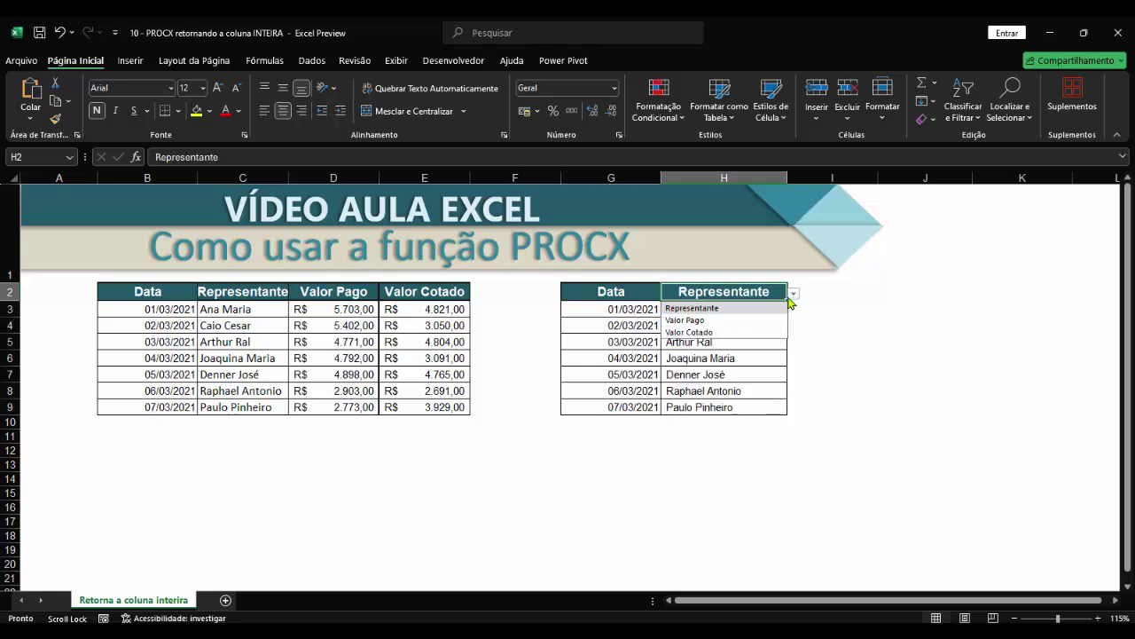
left_click(726, 319)
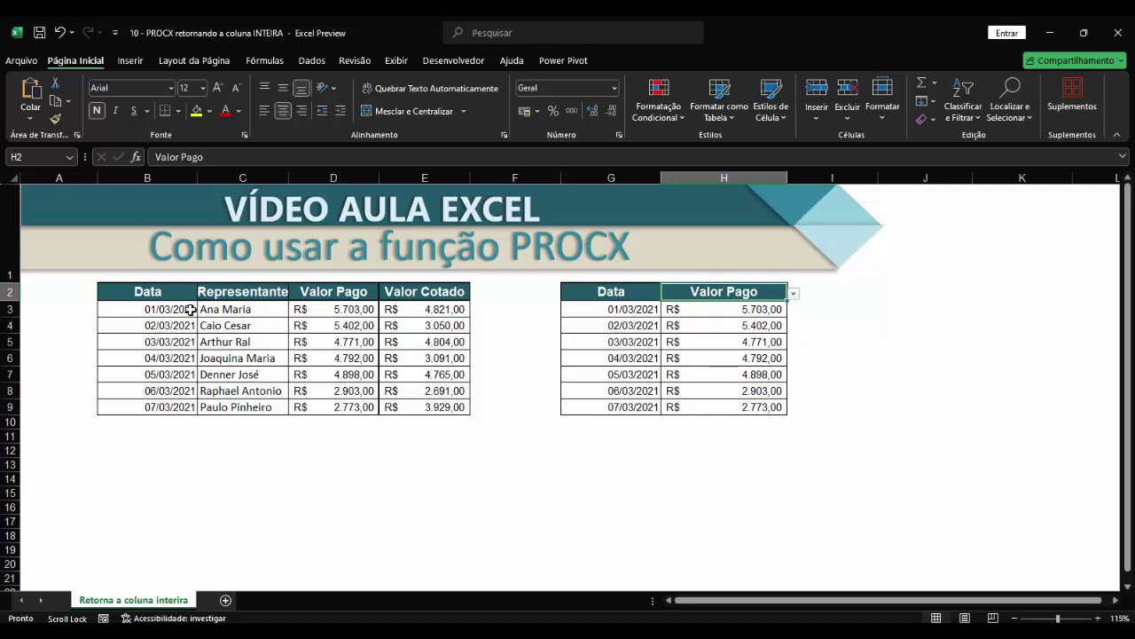
Review the source data range B3:E9 and the PROCX formula in H3 that draws from it
left_click_drag(191, 309, 472, 410)
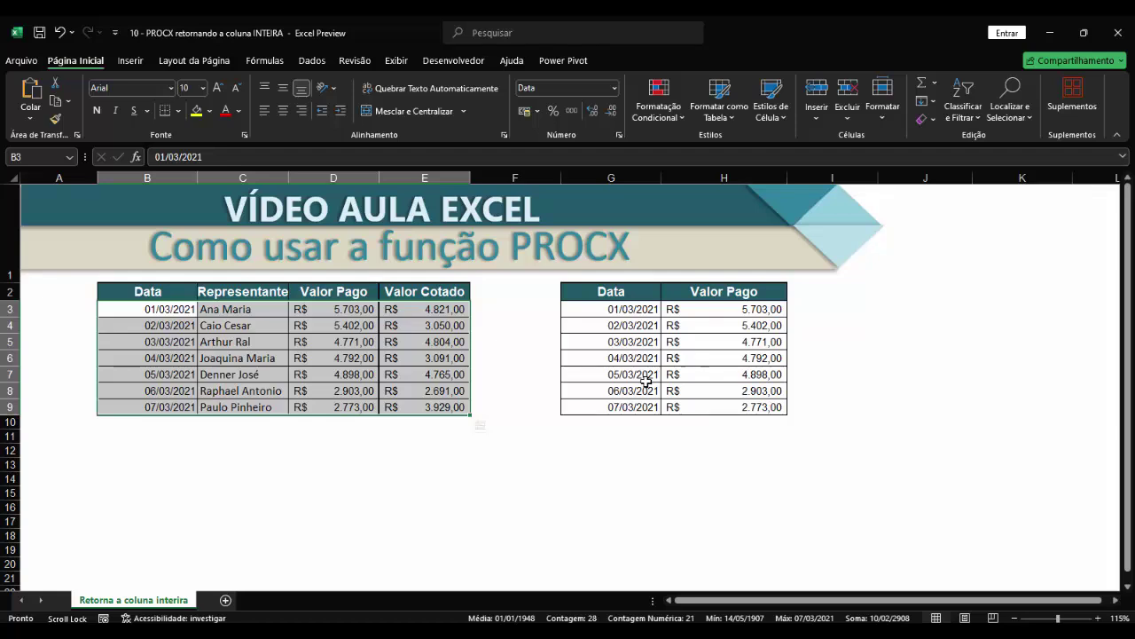
left_click(725, 310)
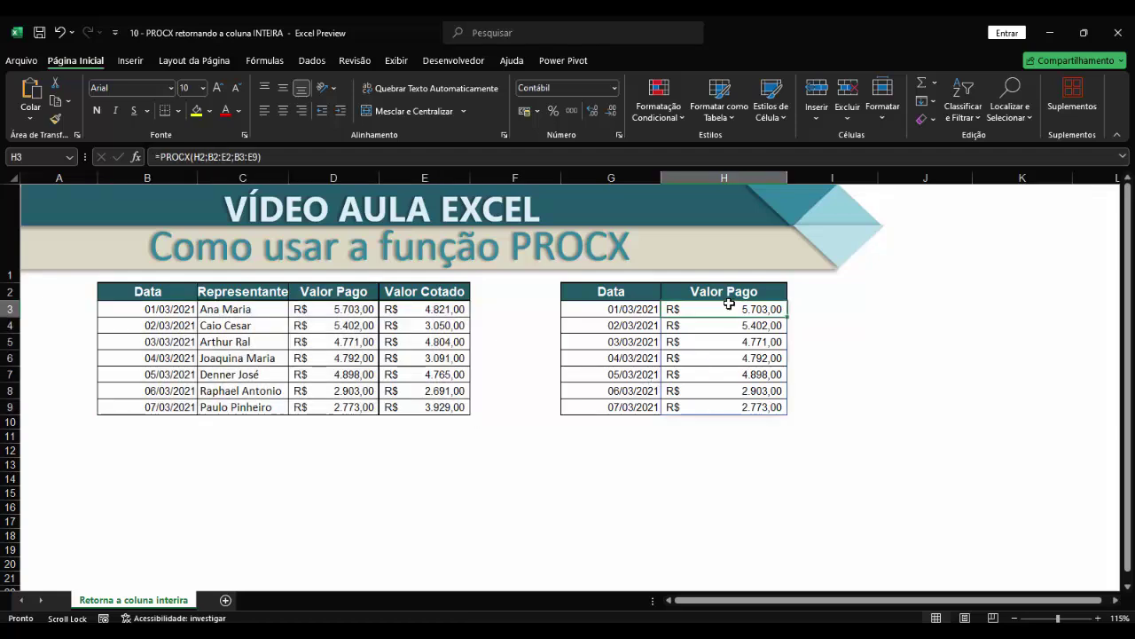
Switch the header in H2 to Representante, Valor Pago and finally Valor Cotado to test the returned column
left_click(745, 293)
left_click(794, 294)
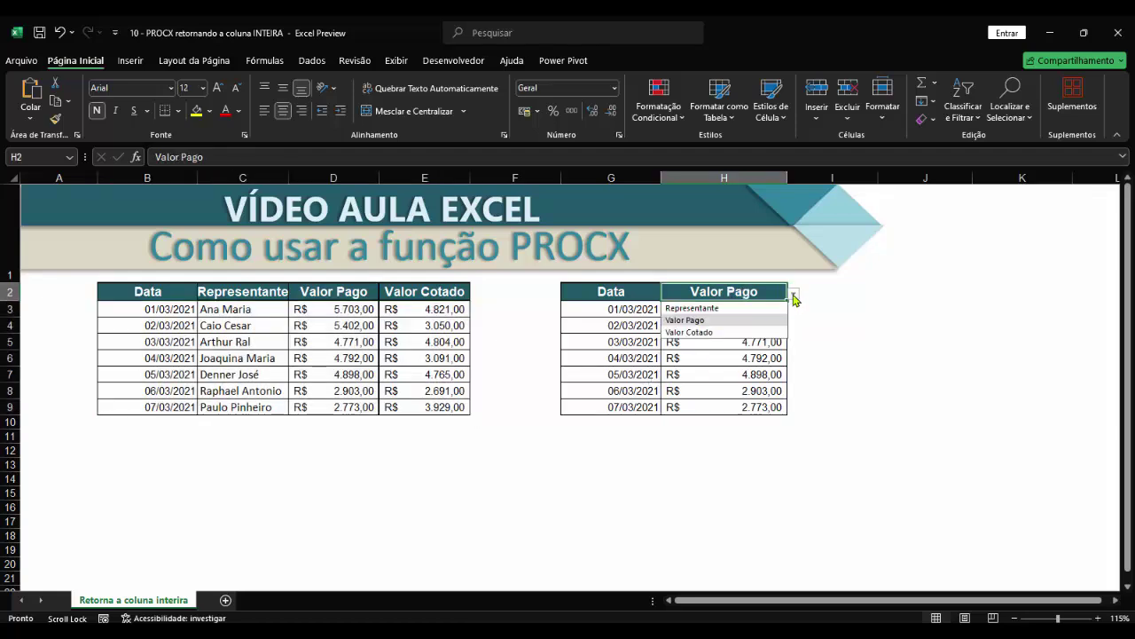
left_click(725, 308)
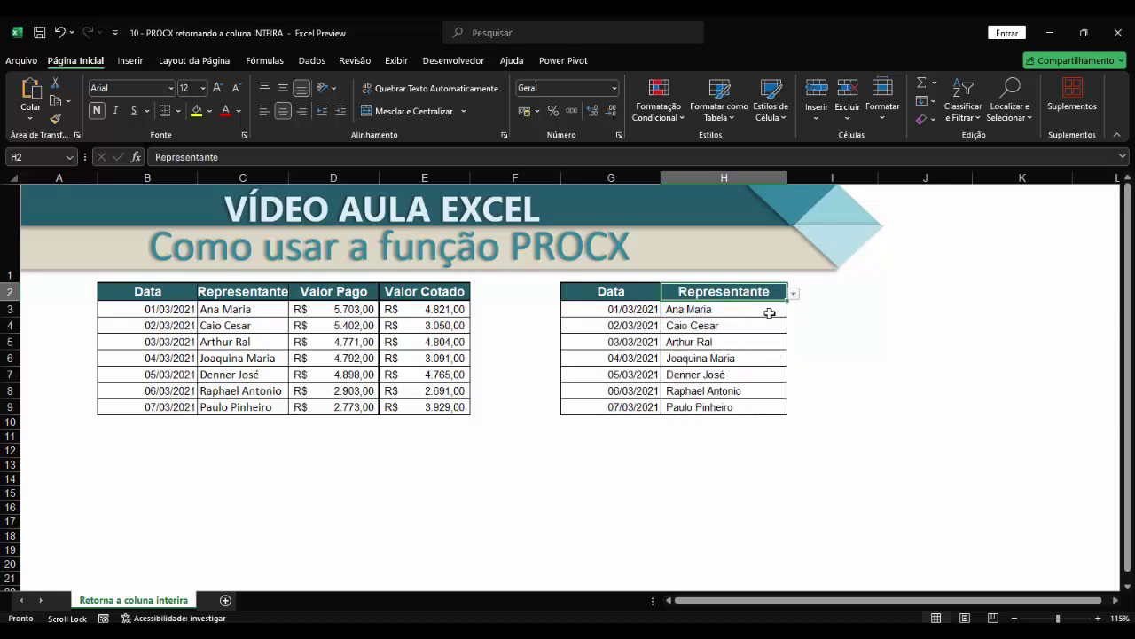
left_click(794, 294)
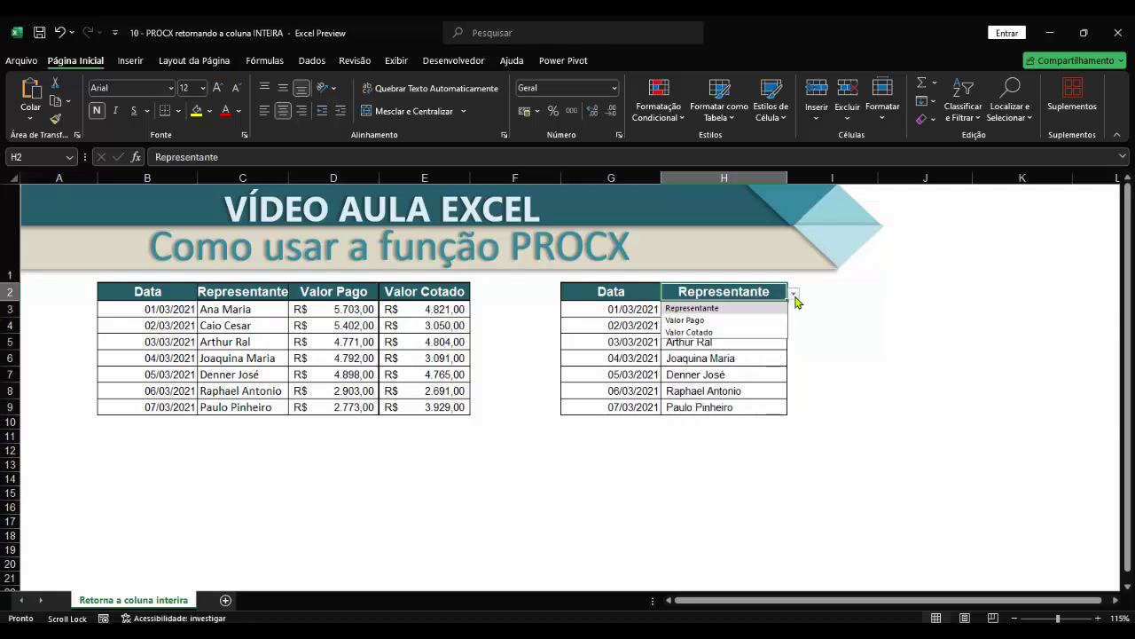
left_click(715, 321)
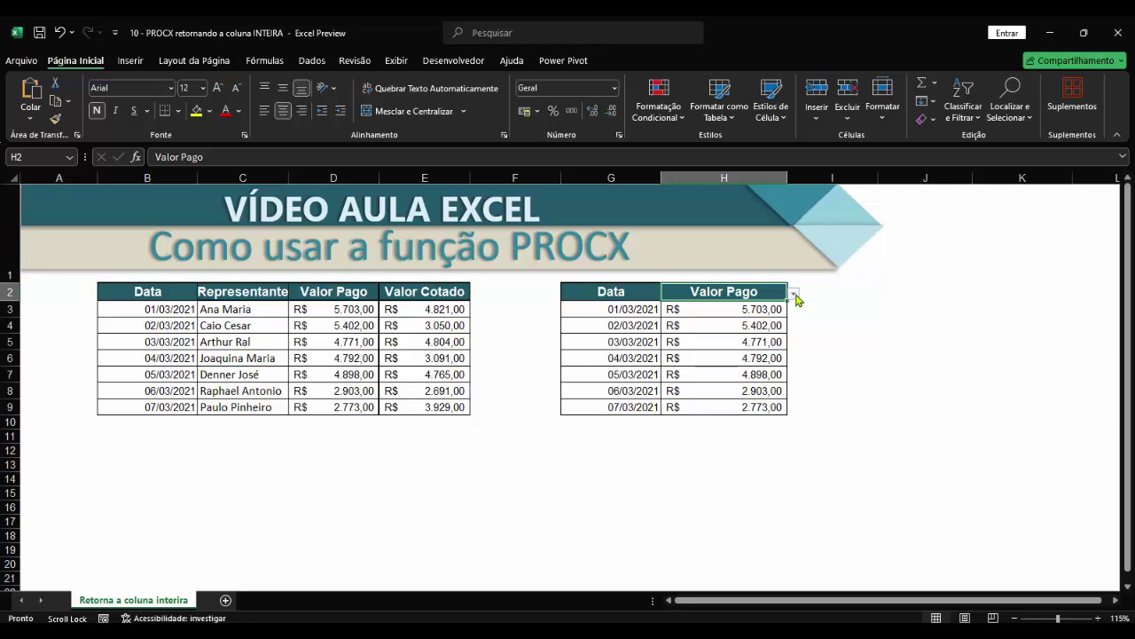
left_click(794, 295)
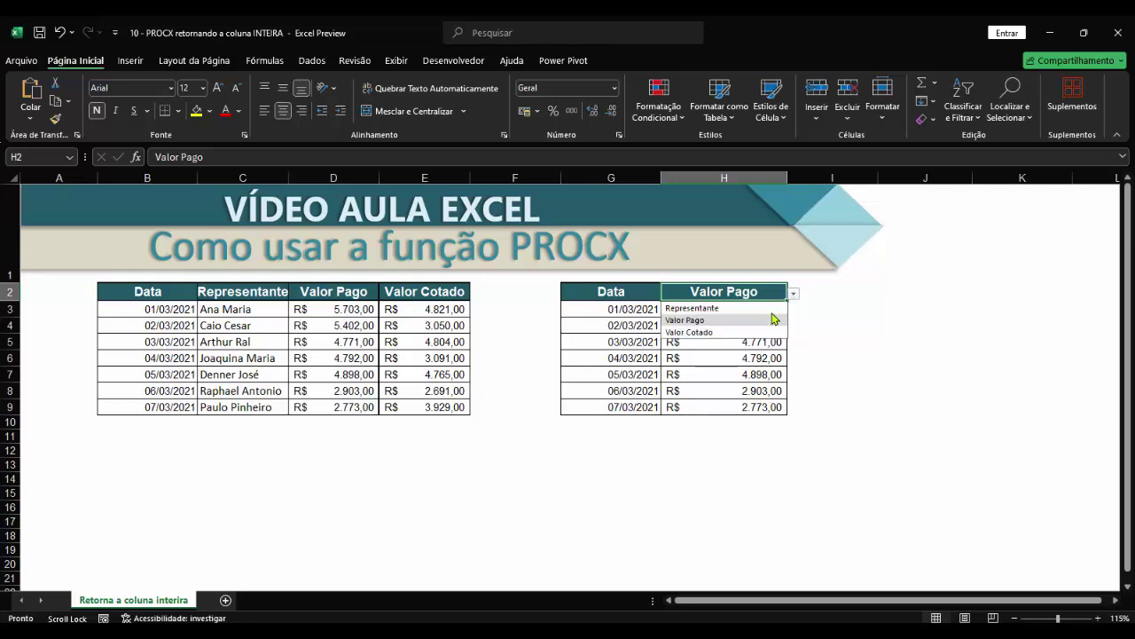
left_click(728, 333)
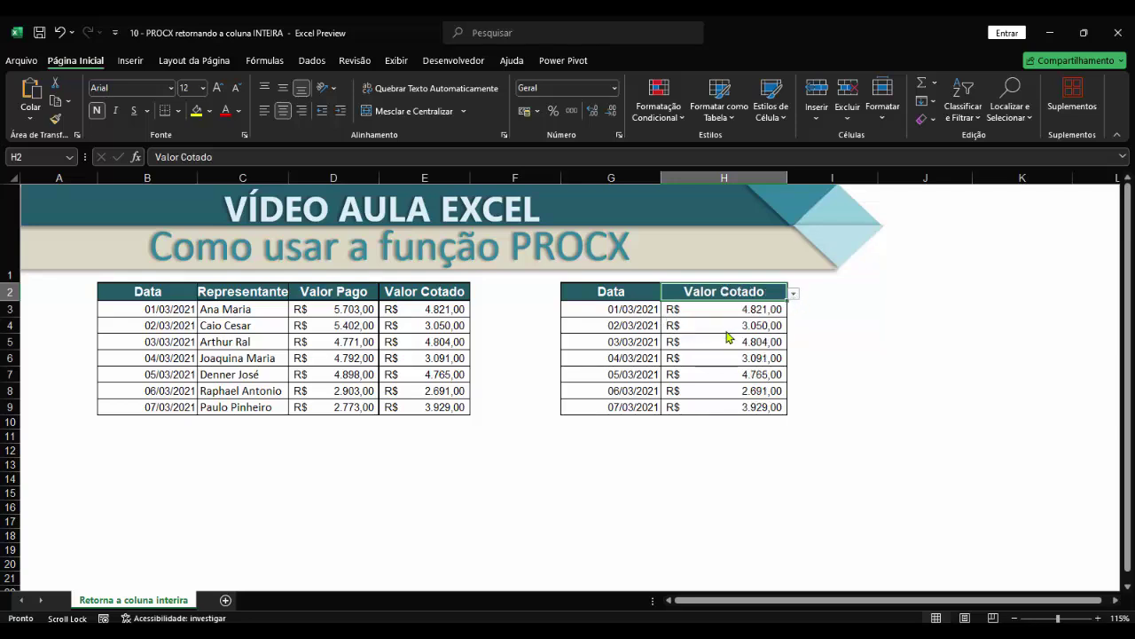